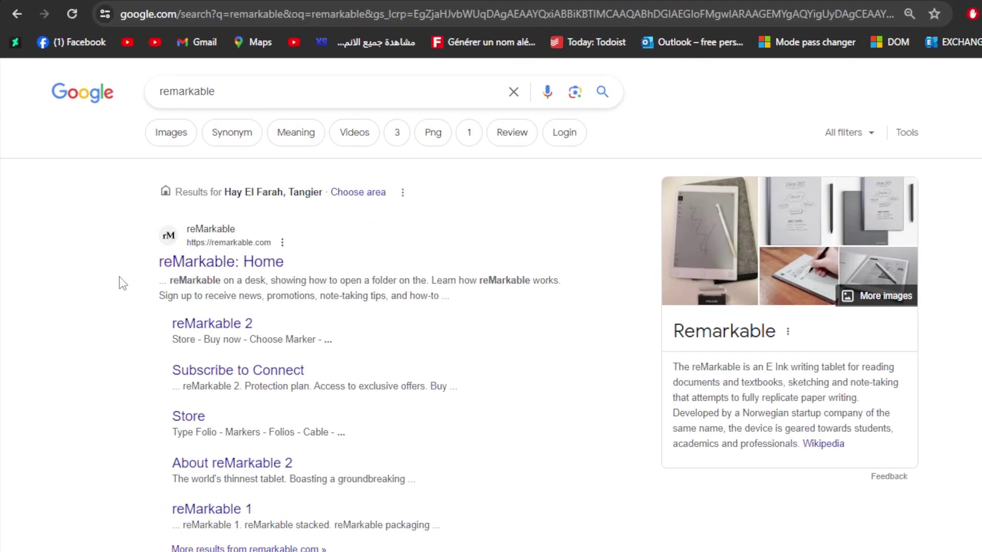
Open the reMarkable home page and dismiss the Morocco shipping notice
{"action": "left_click", "coordinate": [118, 203]}
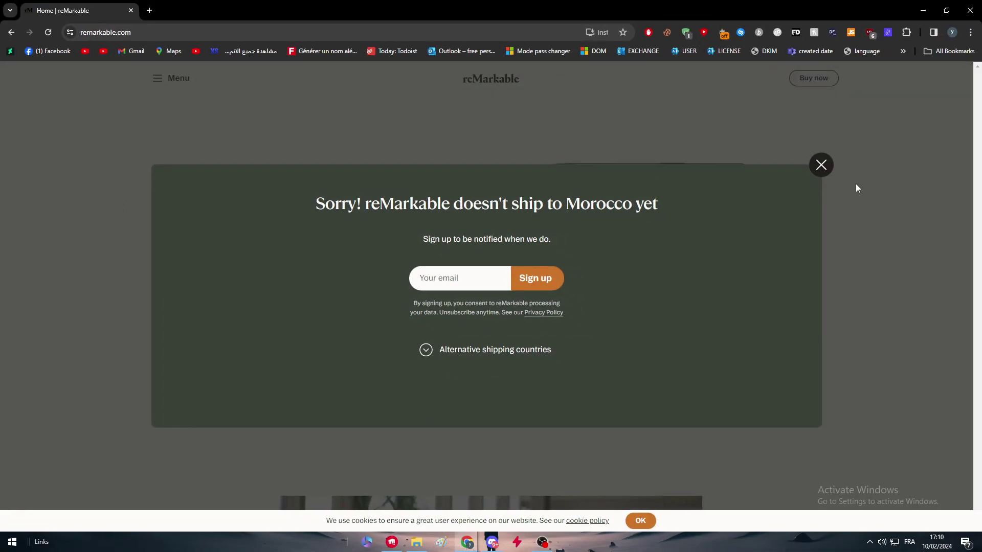
{"action": "left_click", "coordinate": [821, 162]}
{"action": "mouse_move", "coordinate": [976, 87]}
{"action": "left_mouse_down"}
{"action": "mouse_move", "coordinate": [977, 110]}
{"action": "mouse_move", "coordinate": [977, 86]}
{"action": "left_mouse_up"}
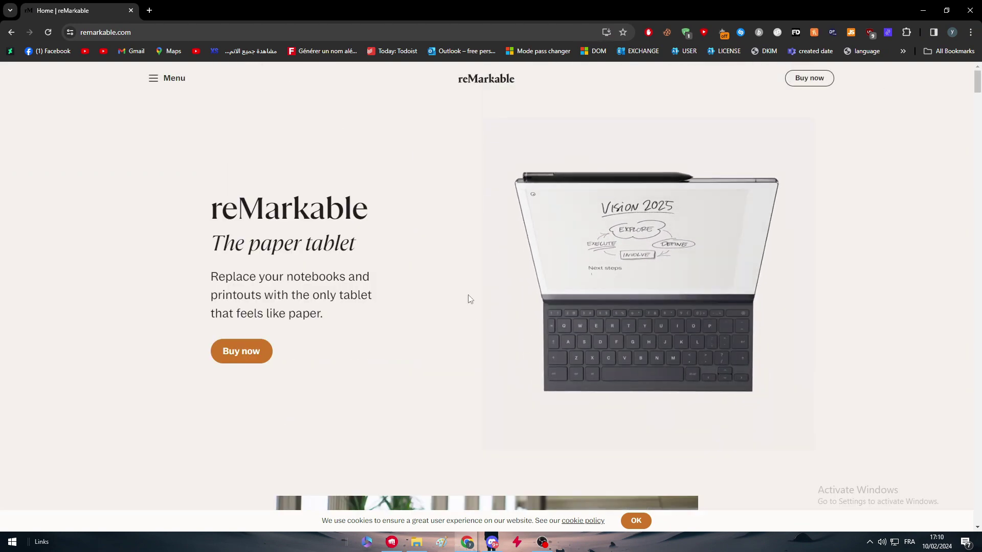
Scroll down the home page to read the cloud storage services section
{"action": "scroll", "coordinate": [671, 244], "scroll_direction": "down", "scroll_amount": 2}
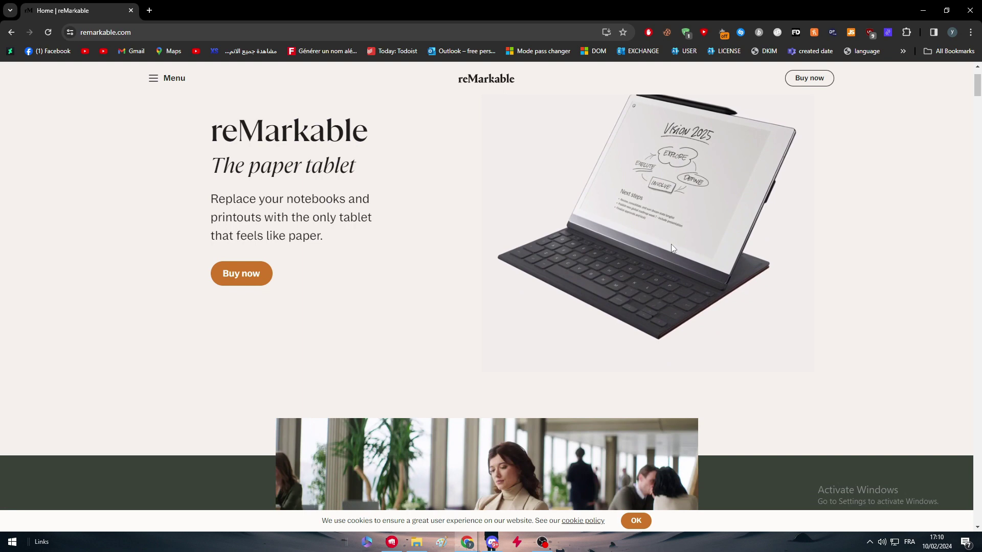
{"action": "scroll", "coordinate": [712, 217], "scroll_direction": "up", "scroll_amount": 2}
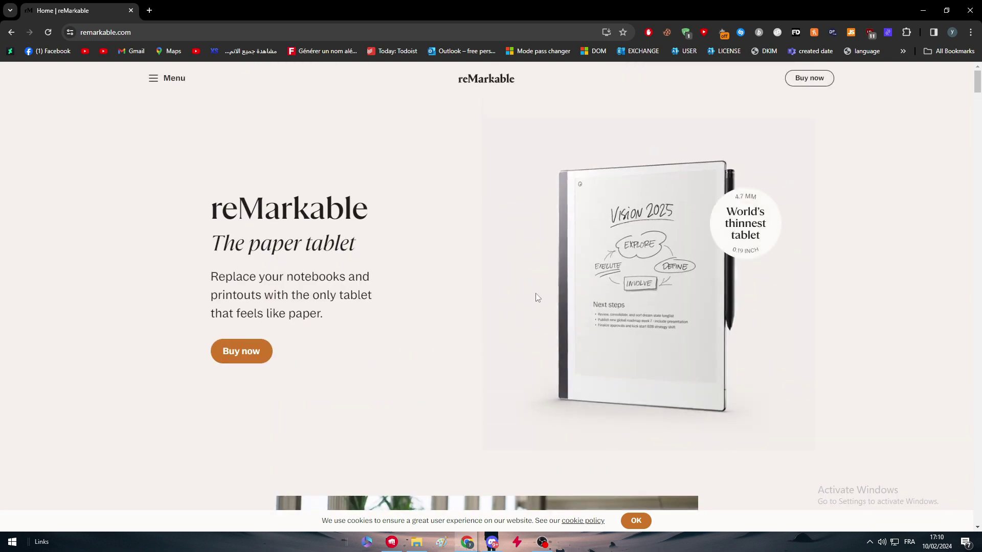
{"action": "scroll", "coordinate": [537, 298], "scroll_direction": "down", "scroll_amount": 10}
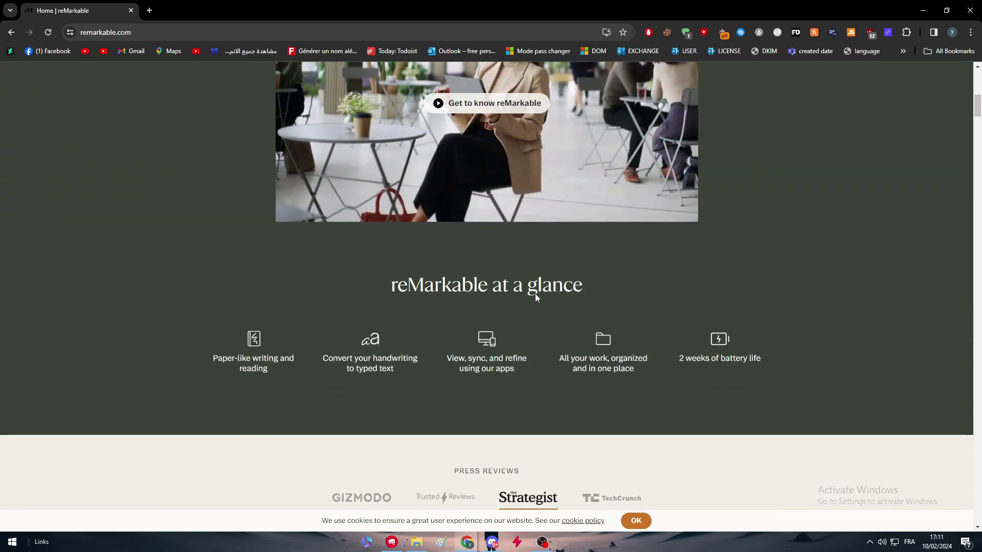
{"action": "scroll", "coordinate": [534, 293], "scroll_direction": "down", "scroll_amount": 15}
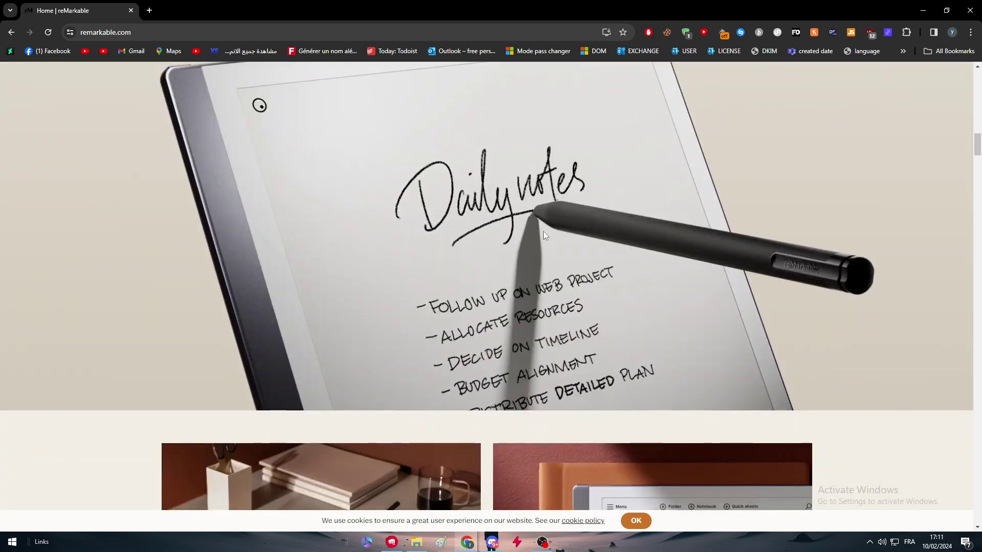
{"action": "scroll", "coordinate": [545, 251], "scroll_direction": "down", "scroll_amount": 3}
{"action": "scroll", "coordinate": [545, 269], "scroll_direction": "down", "scroll_amount": 15}
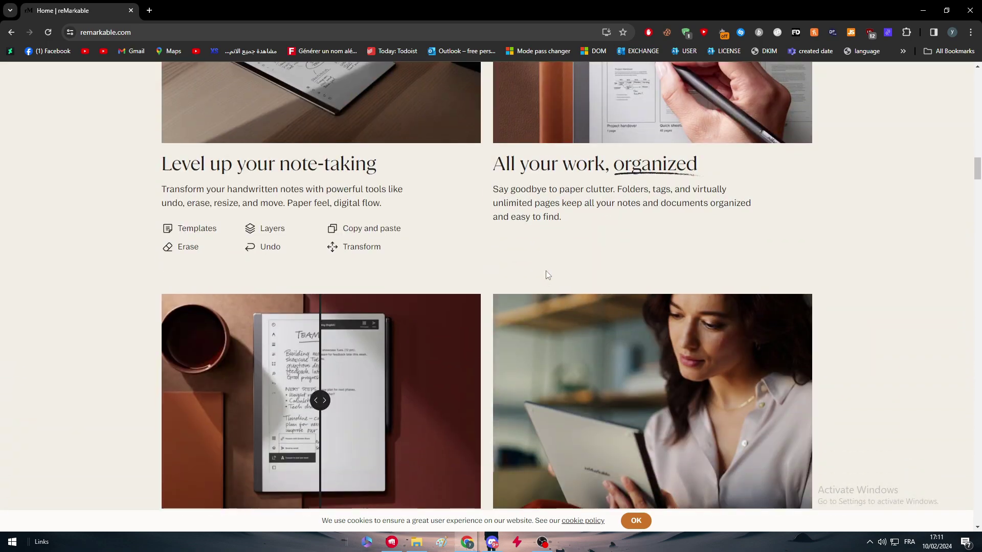
{"action": "scroll", "coordinate": [541, 312], "scroll_direction": "down", "scroll_amount": 2}
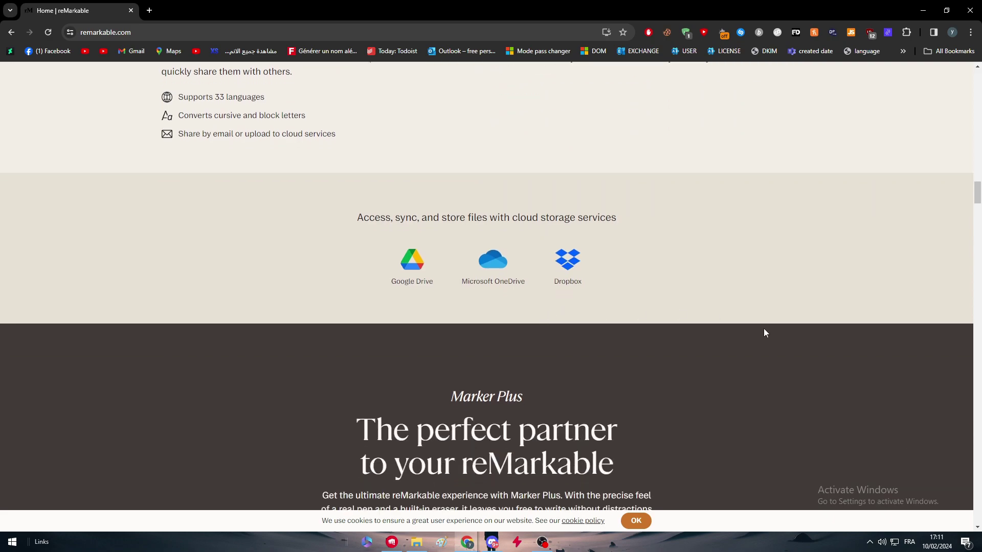
{"action": "mouse_move", "coordinate": [977, 195]}
{"action": "left_mouse_down"}
{"action": "mouse_move", "coordinate": [969, 77]}
{"action": "mouse_move", "coordinate": [949, 213]}
{"action": "mouse_move", "coordinate": [949, 193]}
{"action": "left_mouse_up"}
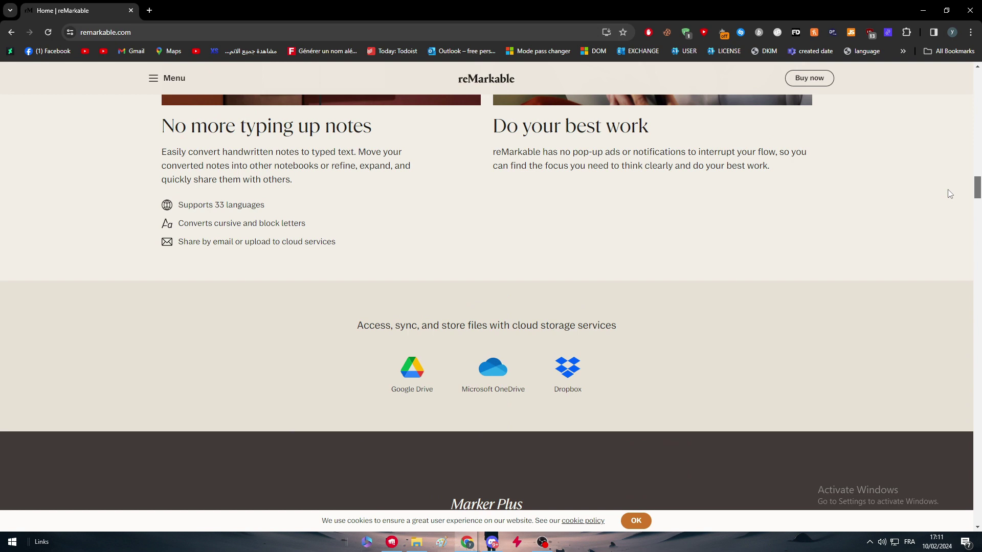
{"action": "left_click_drag", "start_coordinate": [360, 331], "coordinate": [439, 336]}
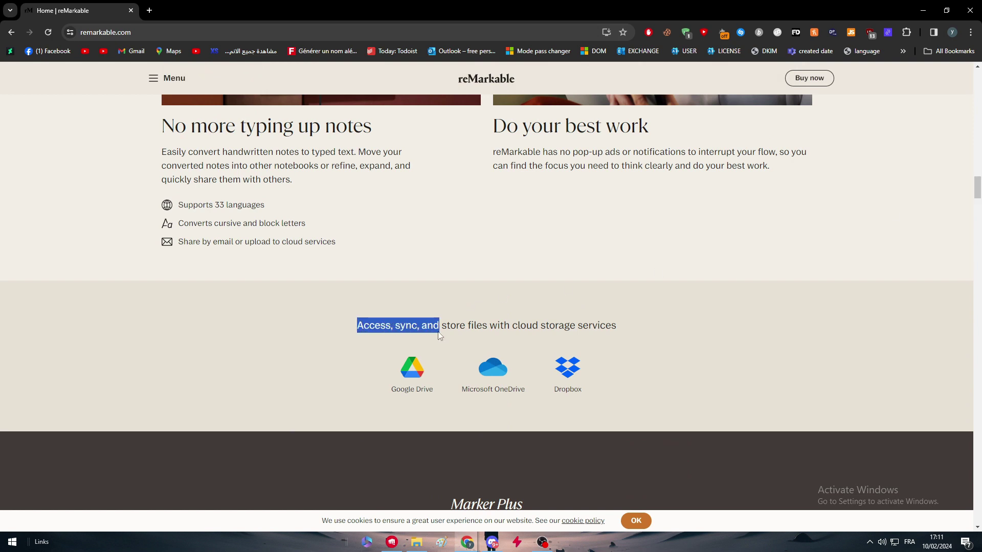
{"action": "left_click", "coordinate": [448, 329]}
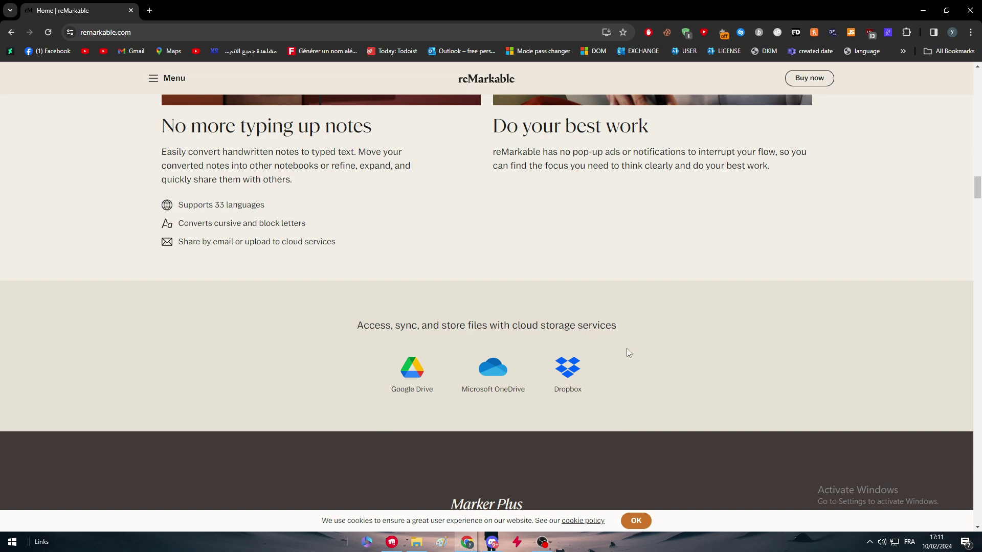
{"action": "scroll", "coordinate": [650, 392], "scroll_direction": "down", "scroll_amount": 1}
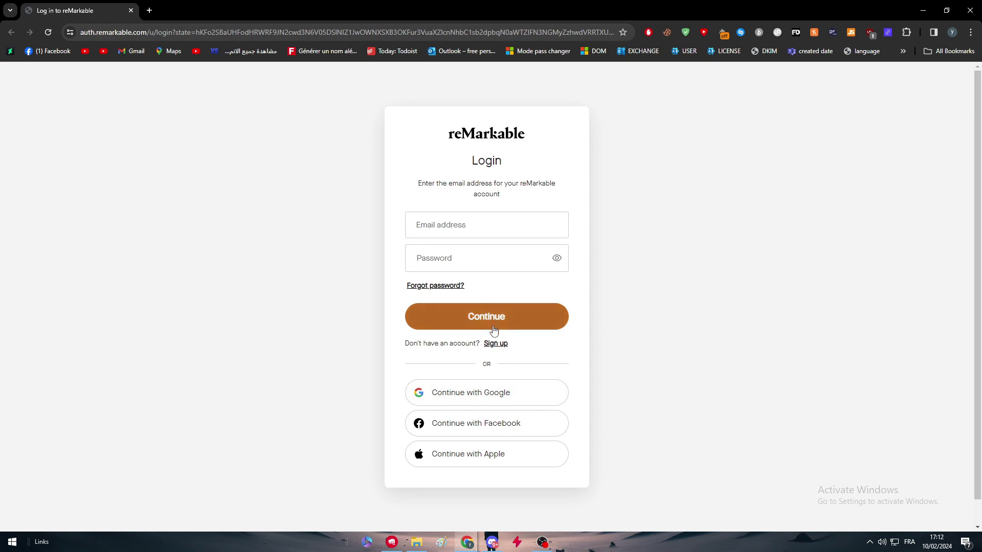
Try the account sign-up form, then return to the login form
{"action": "left_click", "coordinate": [491, 344]}
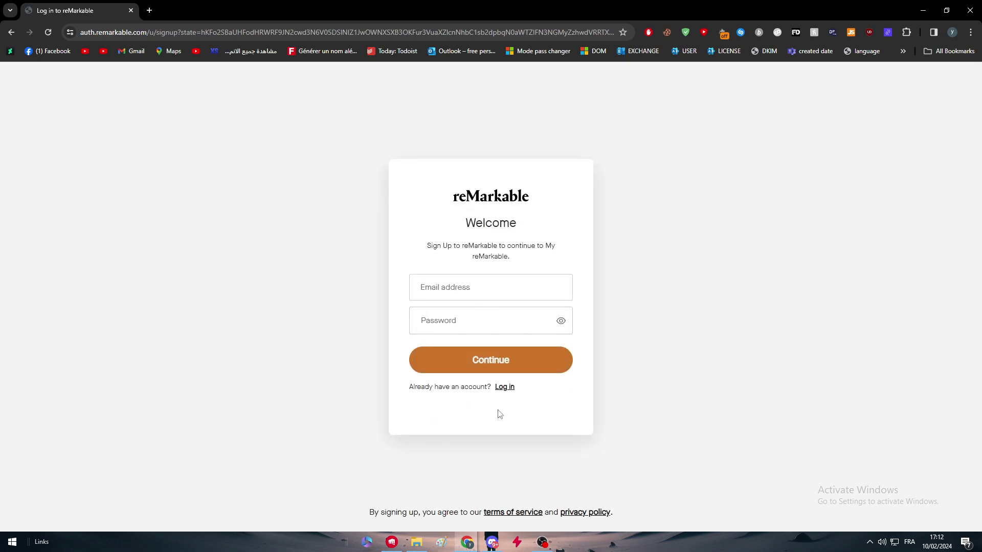
{"action": "left_click", "coordinate": [443, 287]}
{"action": "left_click", "coordinate": [493, 192]}
{"action": "left_click", "coordinate": [504, 387]}
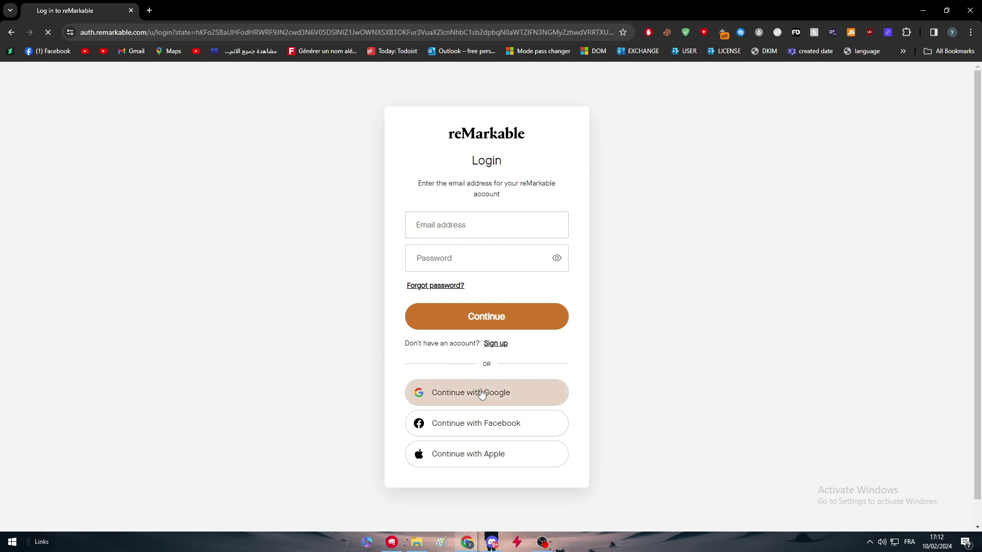
Continue with Google, pick the account and approve sharing details with remarkable.com
{"action": "left_click", "coordinate": [512, 396]}
{"action": "left_click", "coordinate": [421, 270]}
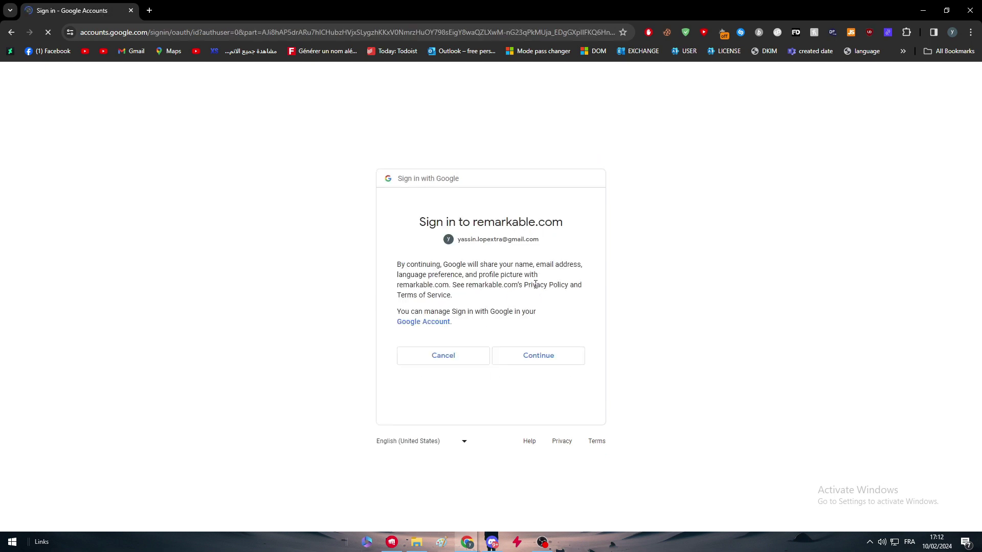
{"action": "left_click", "coordinate": [526, 366]}
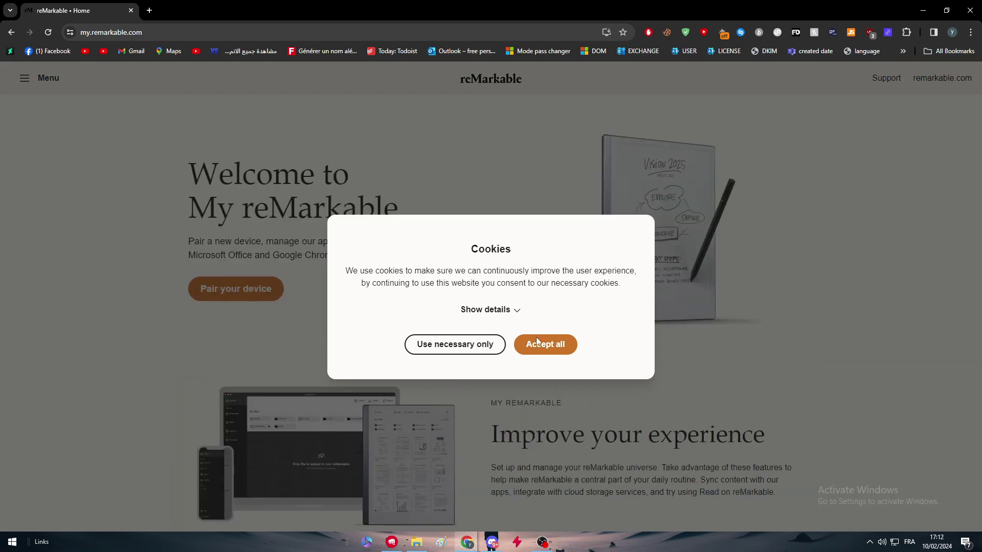
Accept all cookies, then go to integrations from the Cloud Storage card
{"action": "left_click", "coordinate": [557, 349]}
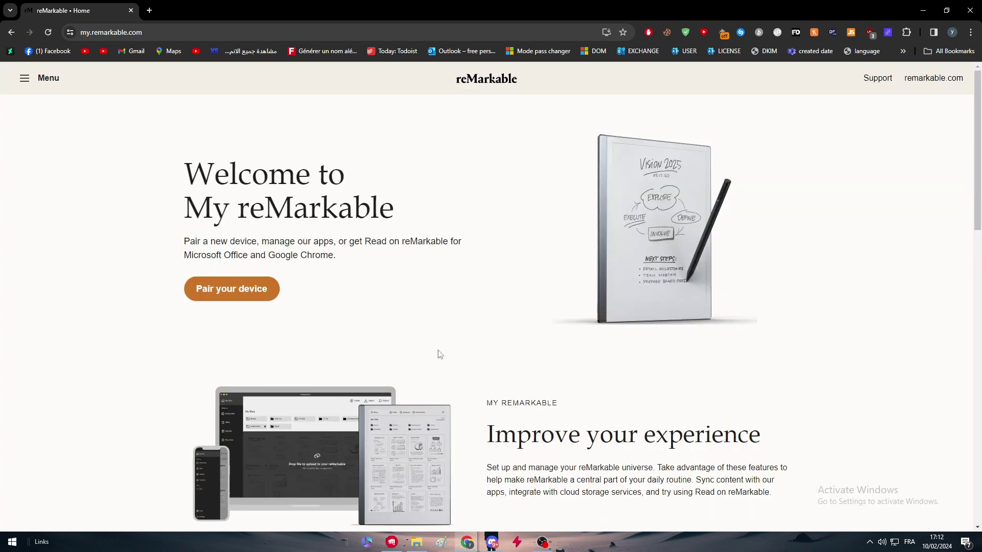
{"action": "scroll", "coordinate": [511, 342], "scroll_direction": "down", "scroll_amount": 5}
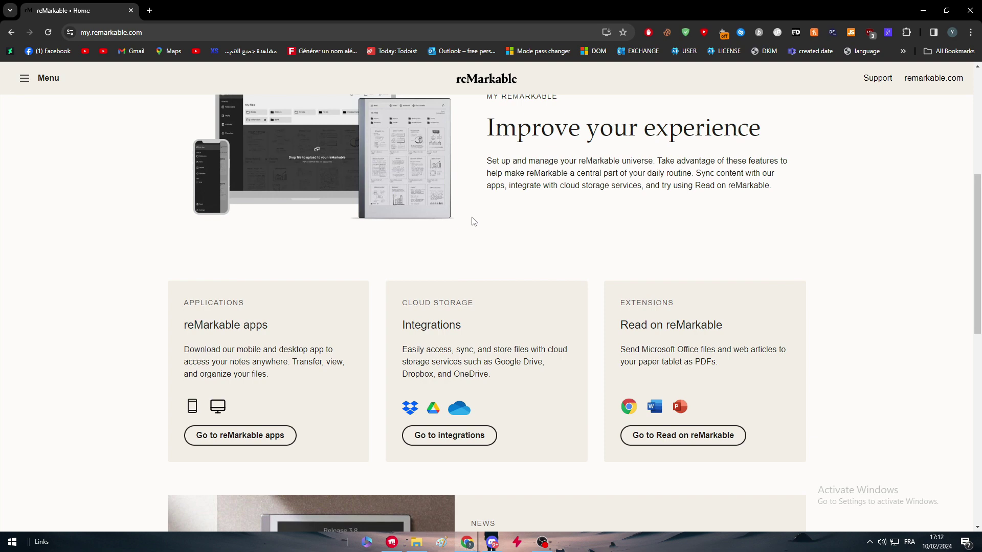
{"action": "scroll", "coordinate": [473, 220], "scroll_direction": "up", "scroll_amount": 5}
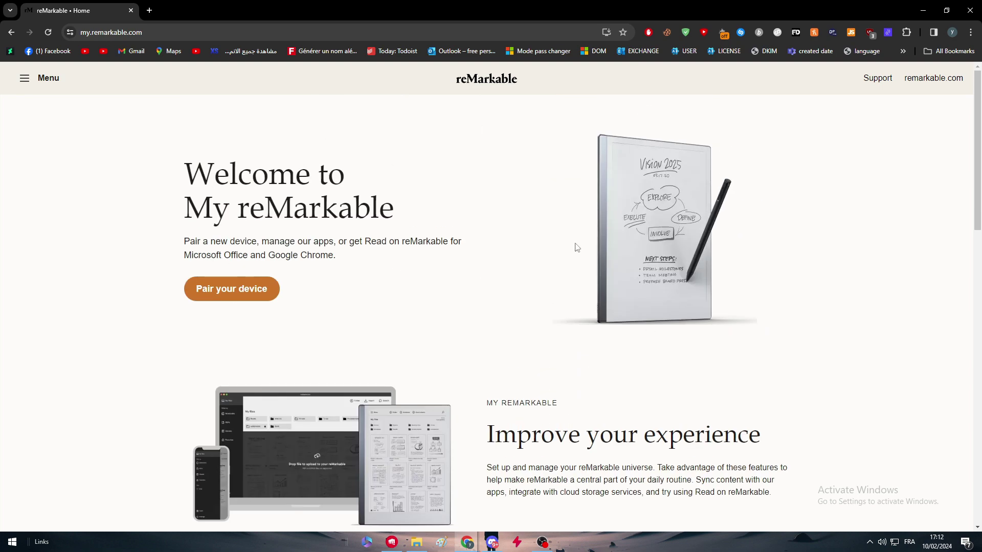
{"action": "scroll", "coordinate": [453, 199], "scroll_direction": "down", "scroll_amount": 7}
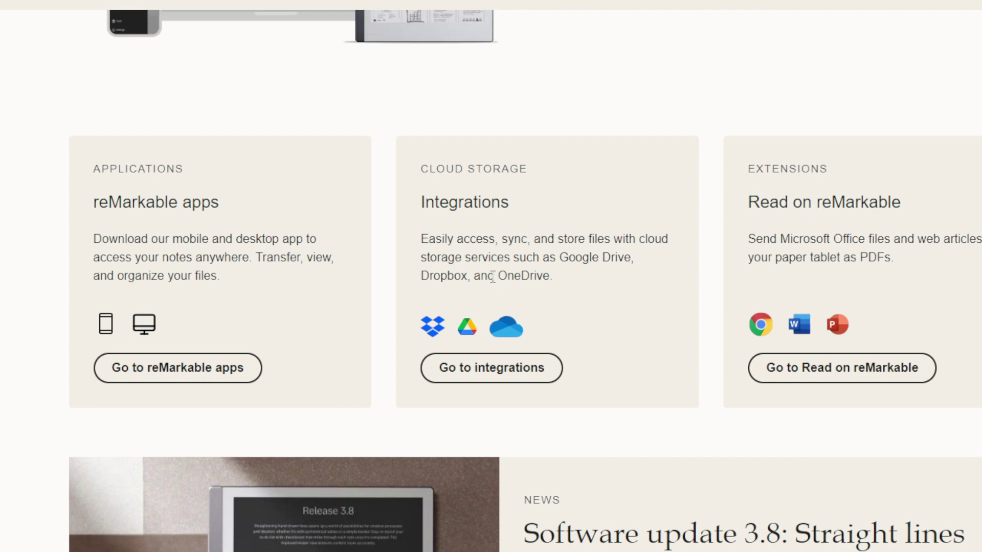
{"action": "scroll", "coordinate": [494, 296], "scroll_direction": "down", "scroll_amount": 2}
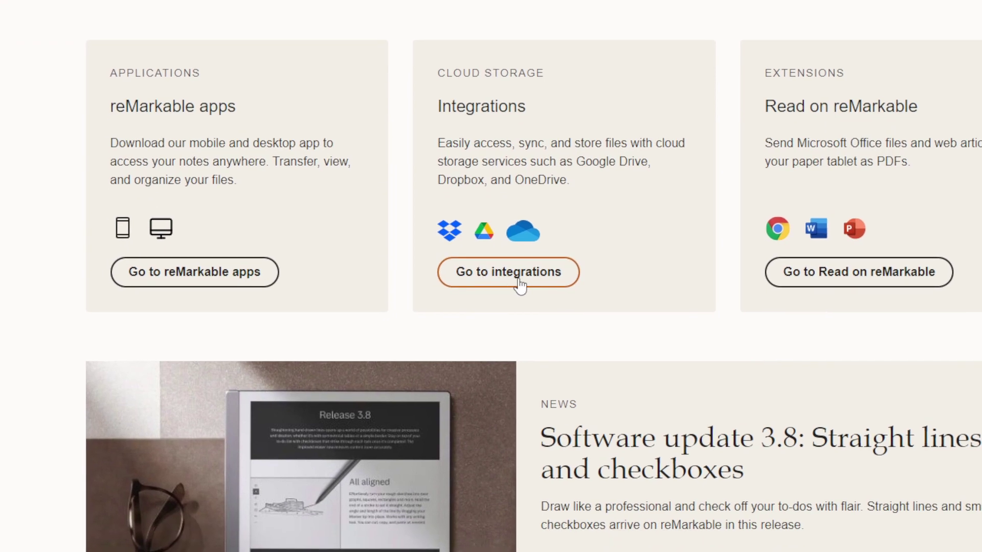
{"action": "left_click", "coordinate": [508, 273]}
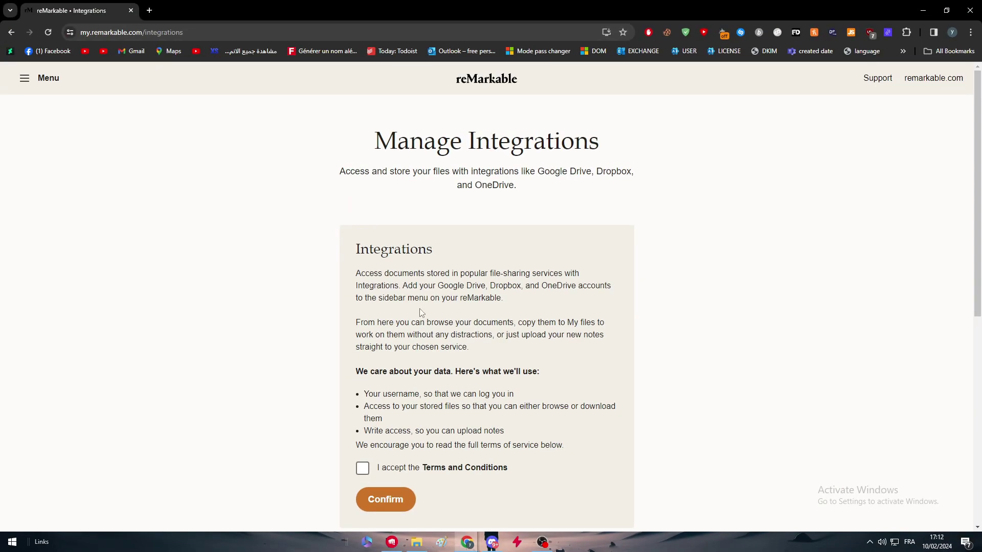
Tick the integration terms, read the data-access bullets, and confirm acceptance
{"action": "scroll", "coordinate": [404, 333], "scroll_direction": "down", "scroll_amount": 2}
{"action": "left_click", "coordinate": [364, 368]}
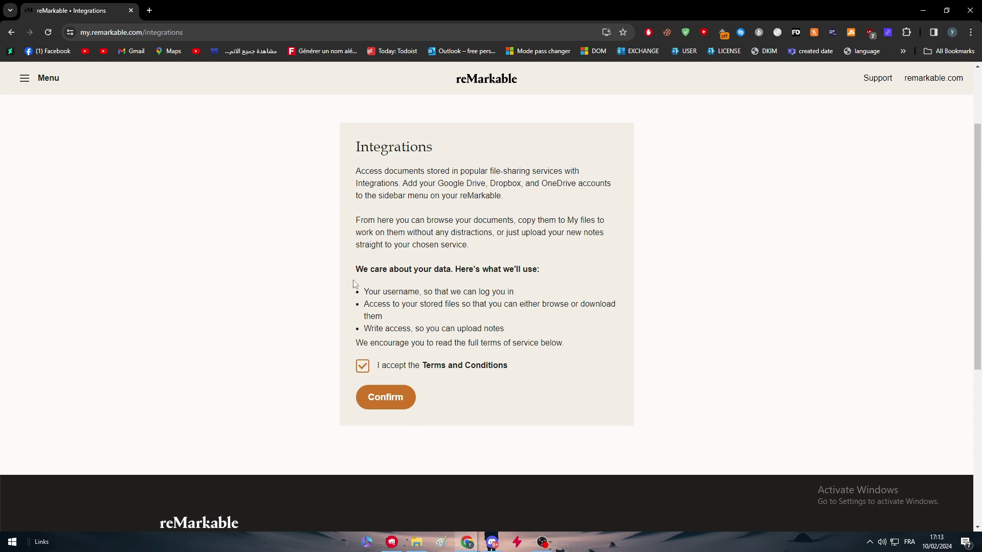
{"action": "left_click_drag", "start_coordinate": [359, 301], "coordinate": [428, 321]}
{"action": "left_click", "coordinate": [428, 320]}
{"action": "left_click_drag", "start_coordinate": [367, 290], "coordinate": [438, 294]}
{"action": "left_click", "coordinate": [455, 301]}
{"action": "left_click_drag", "start_coordinate": [373, 303], "coordinate": [532, 307]}
{"action": "left_click", "coordinate": [531, 320]}
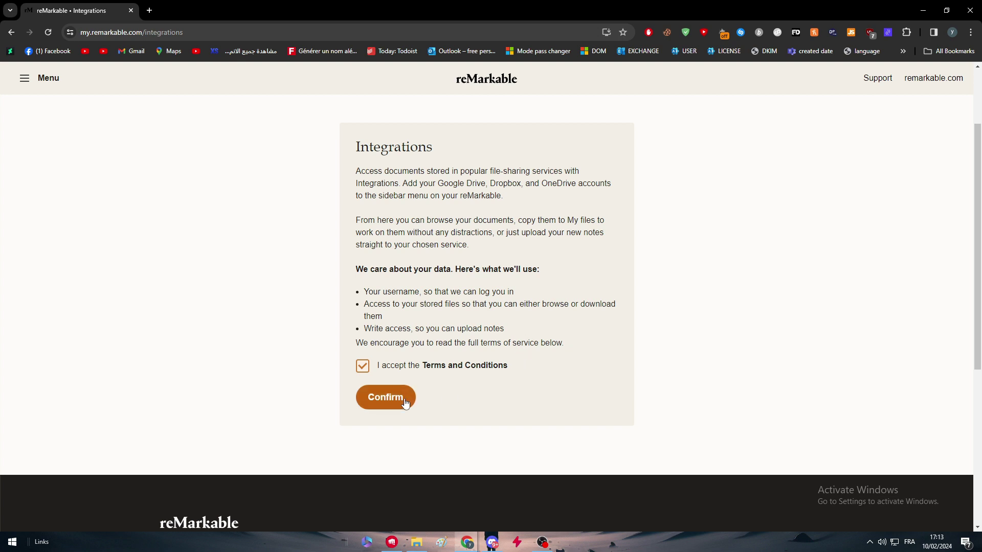
{"action": "left_click", "coordinate": [385, 397]}
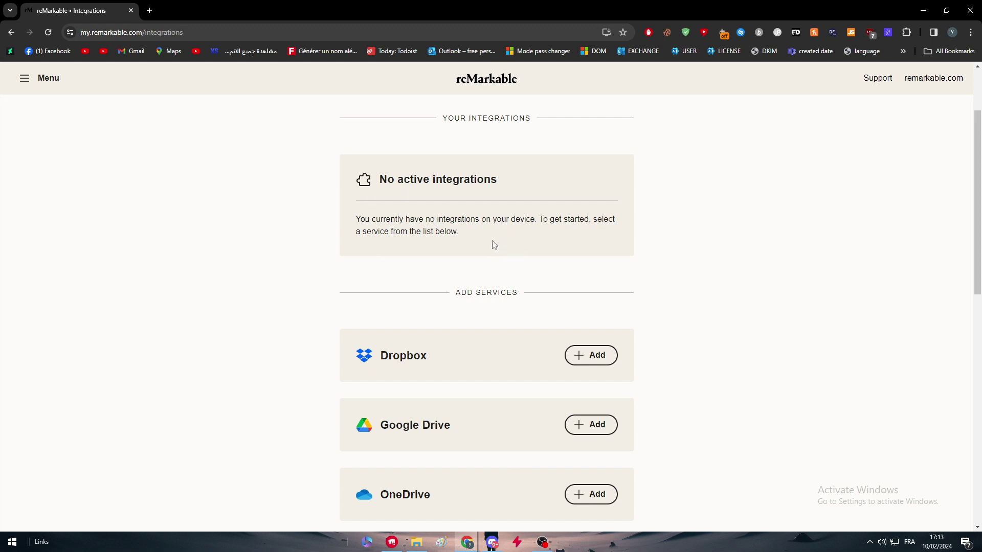
{"action": "scroll", "coordinate": [568, 346], "scroll_direction": "down", "scroll_amount": 2}
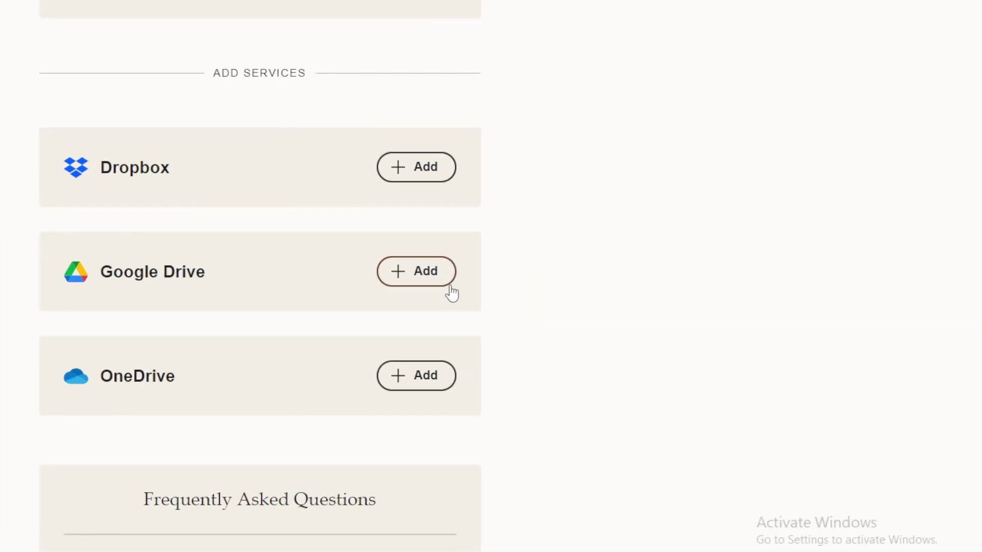
Add Google Drive, sign in with the Google account, and allow reMarkable Integrations Drive access
{"action": "left_click", "coordinate": [611, 330]}
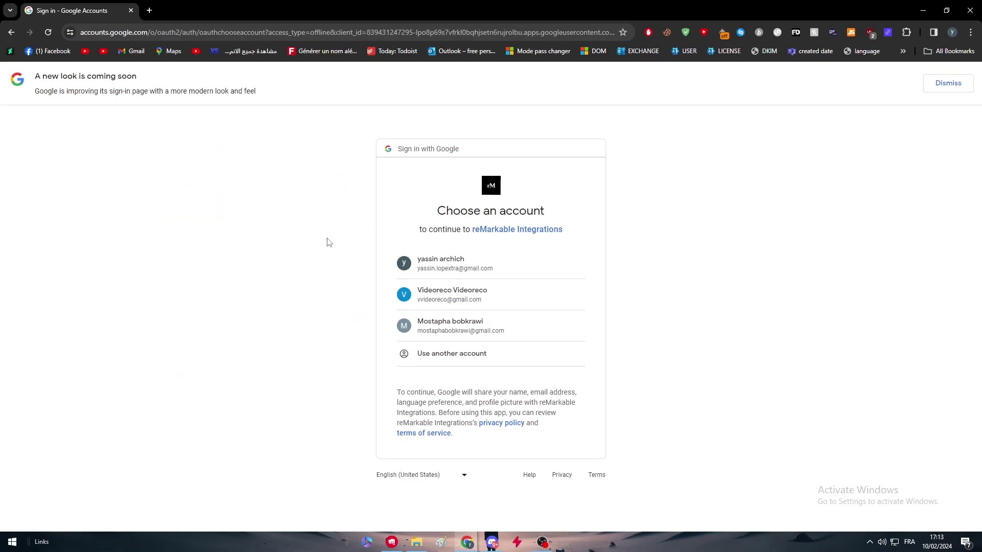
{"action": "left_click", "coordinate": [412, 269]}
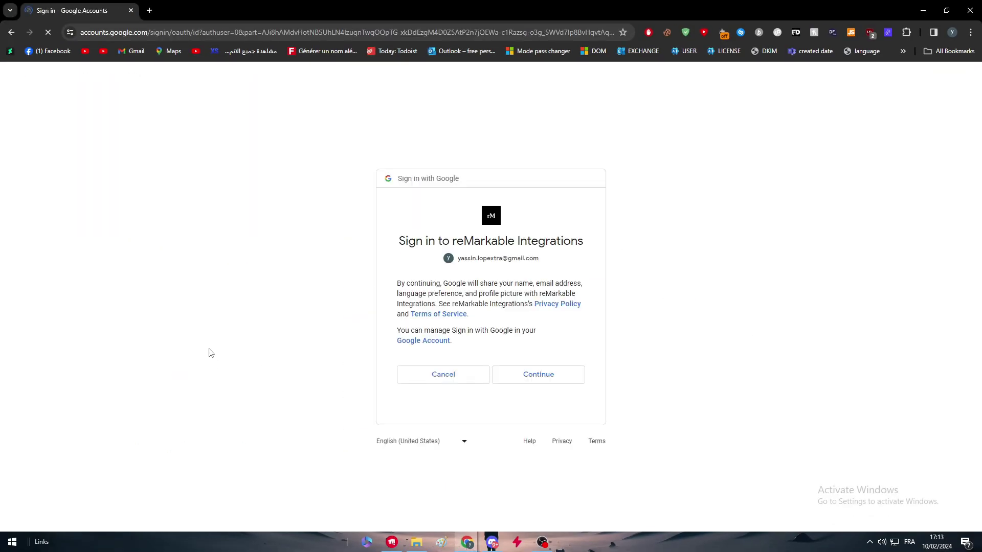
{"action": "left_click", "coordinate": [546, 373]}
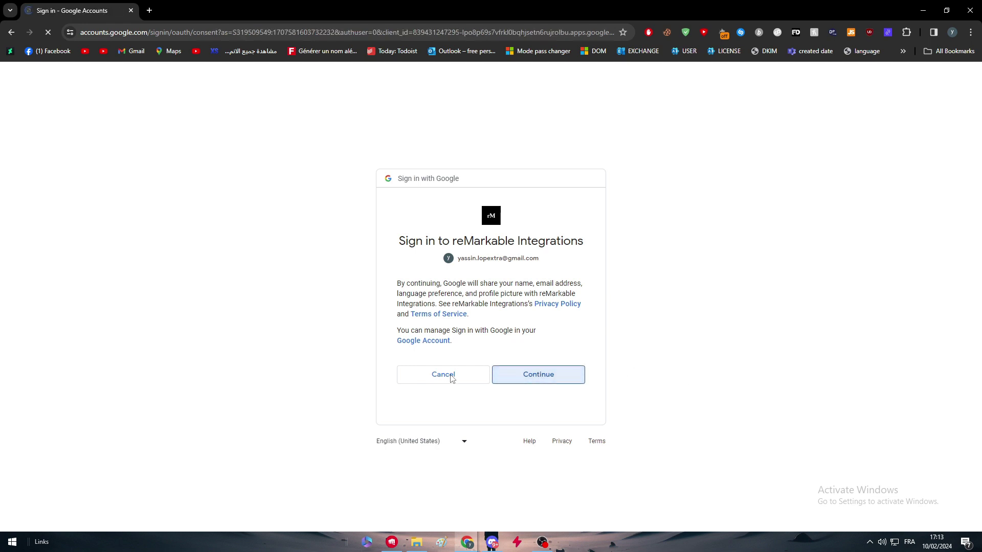
{"action": "scroll", "coordinate": [565, 396], "scroll_direction": "down", "scroll_amount": 1}
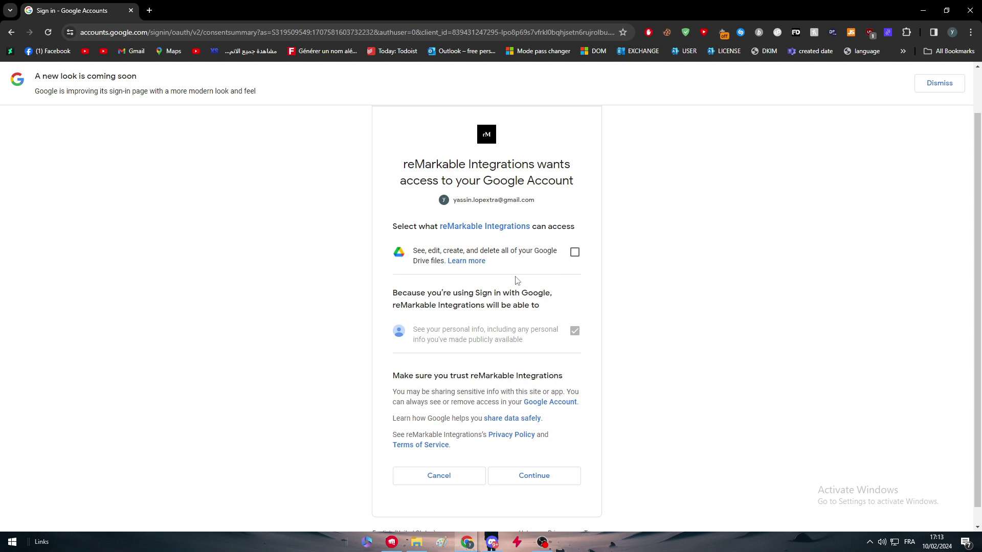
{"action": "left_click", "coordinate": [574, 252]}
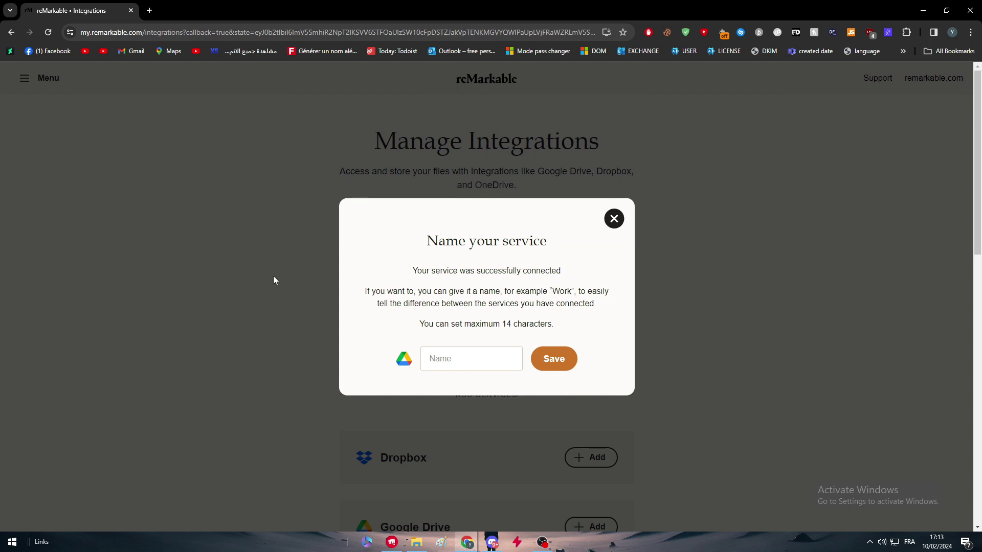
Read the Google Drive connection success message
{"action": "left_click", "coordinate": [462, 359]}
{"action": "left_click_drag", "start_coordinate": [434, 291], "coordinate": [438, 303]}
{"action": "left_click", "coordinate": [389, 268]}
{"action": "left_click_drag", "start_coordinate": [391, 267], "coordinate": [509, 271]}
{"action": "left_click", "coordinate": [535, 288]}
Name the Google Drive service 'Remarkable', save it, then save again from Edit unchanged
{"action": "left_click", "coordinate": [468, 360]}
{"action": "type", "text": "Remarkable"}
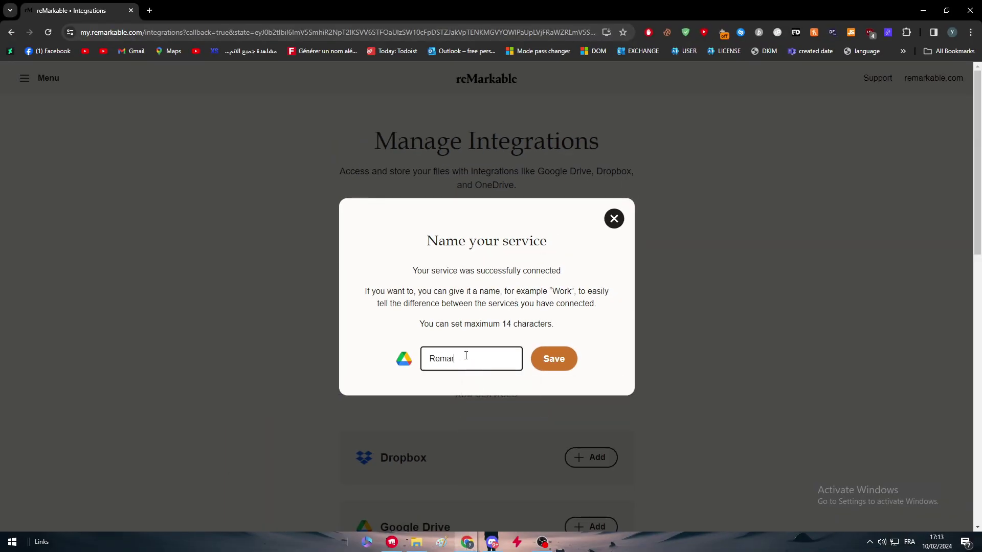
{"action": "left_click", "coordinate": [552, 364]}
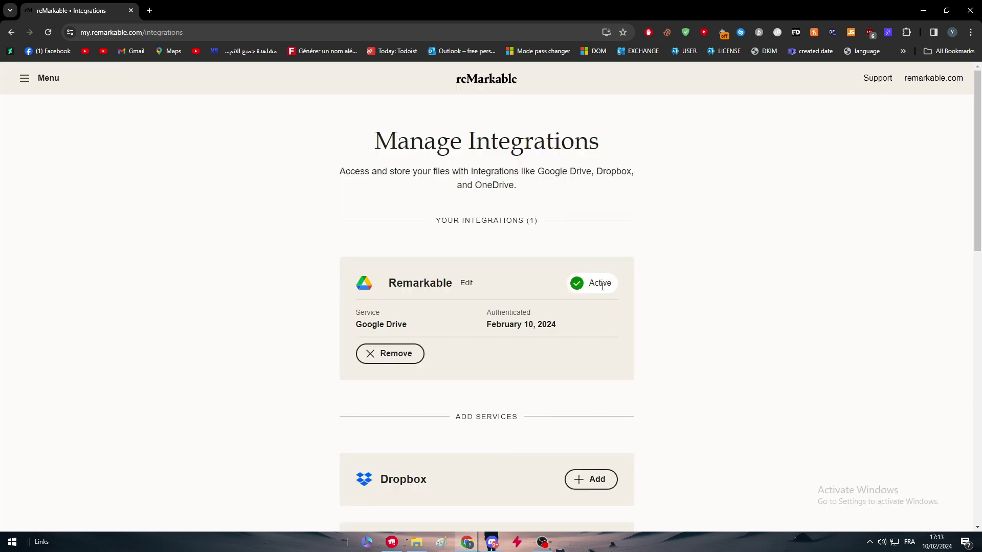
{"action": "left_click", "coordinate": [464, 281]}
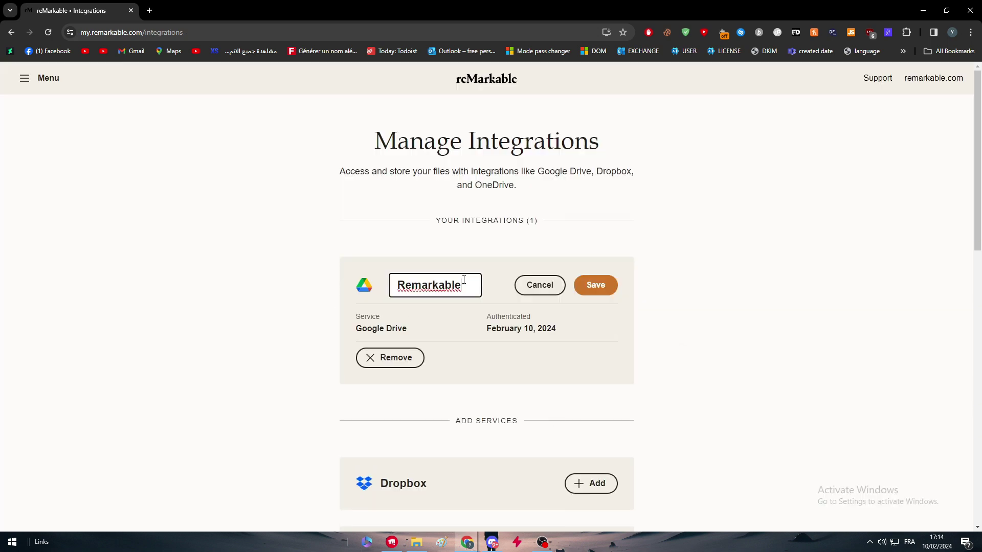
{"action": "left_click", "coordinate": [775, 391]}
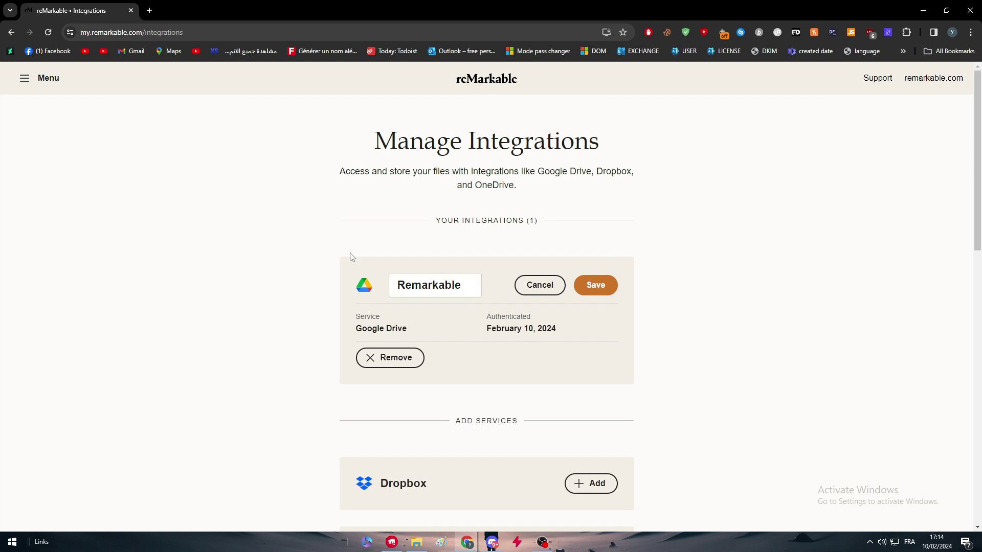
{"action": "left_click", "coordinate": [602, 294]}
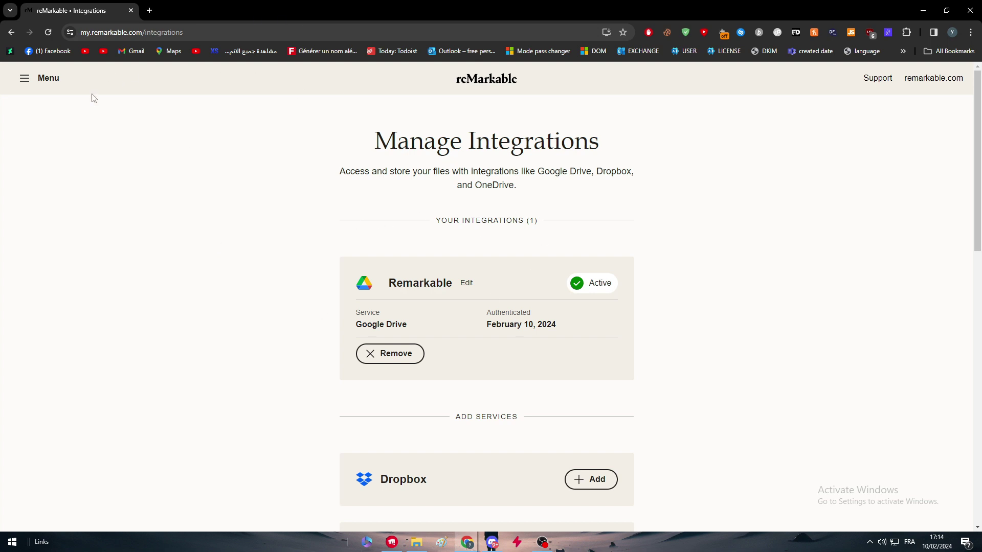
In a new tab, go to Zapier and search connected Apps for 'rem'
{"action": "key", "text": "ctrl+t"}
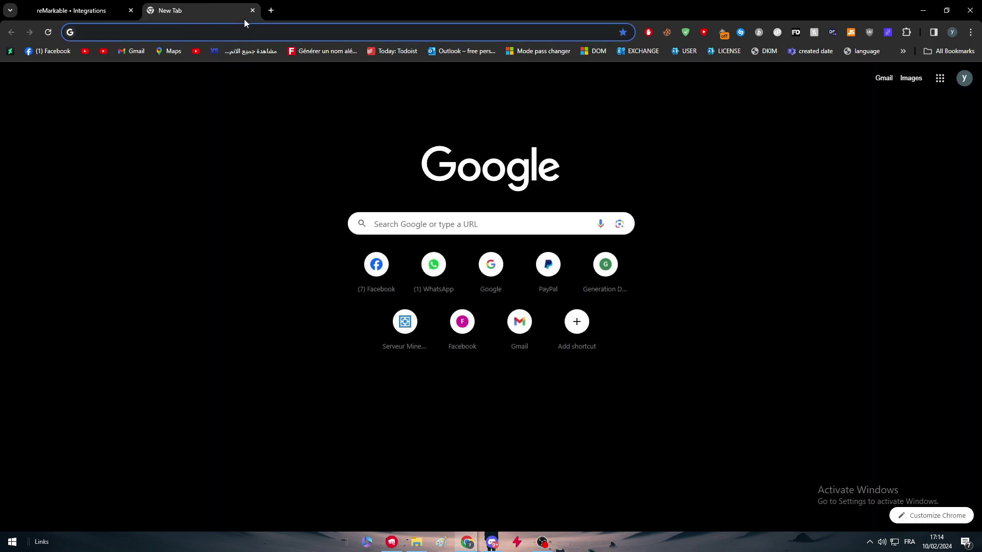
{"action": "type", "text": "zapier"}
{"action": "key", "text": "Return"}
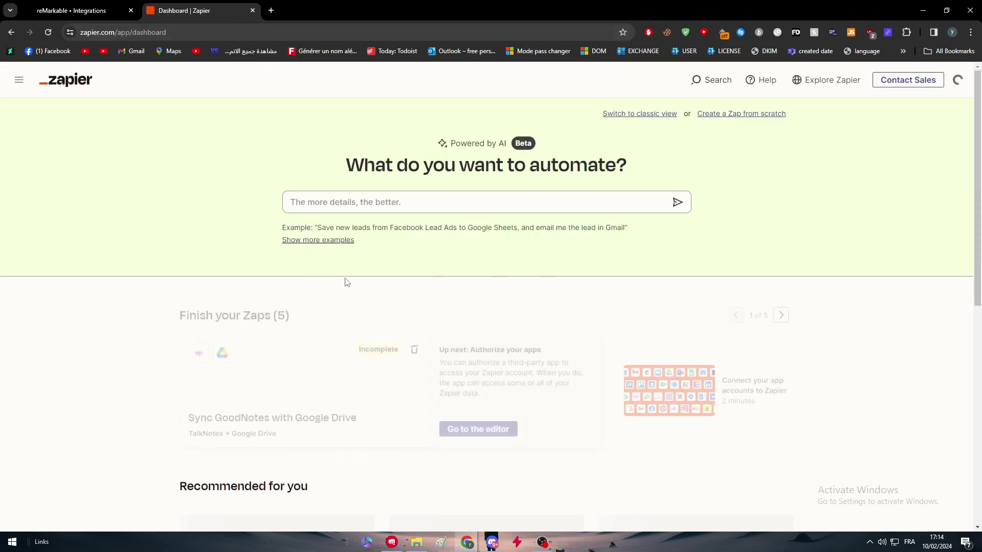
{"action": "left_click", "coordinate": [92, 378]}
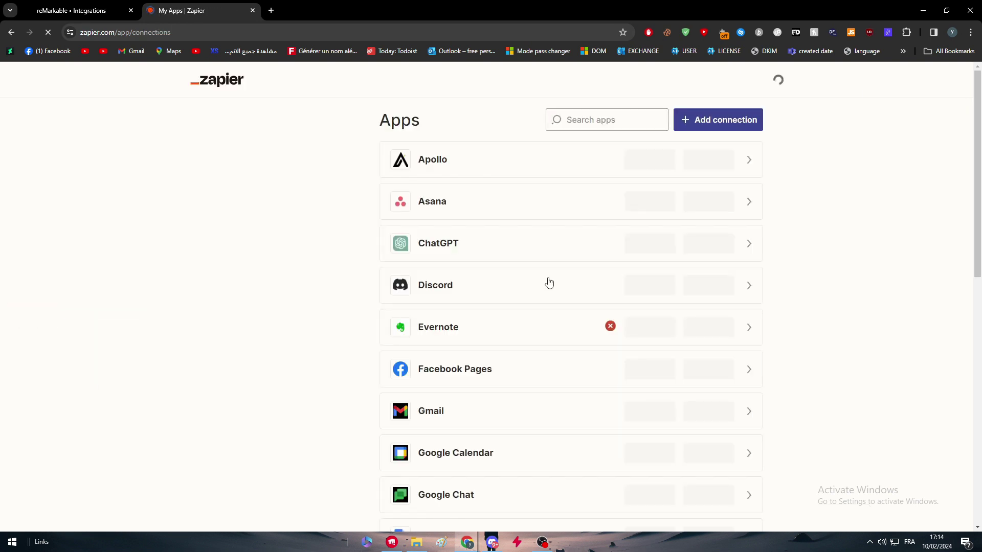
{"action": "left_click", "coordinate": [648, 122]}
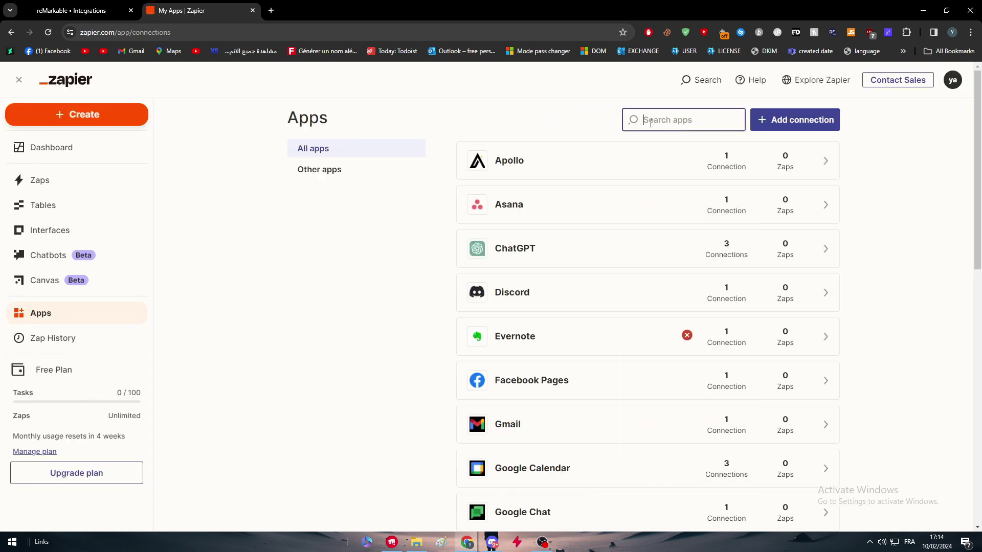
{"action": "type", "text": "remark"}
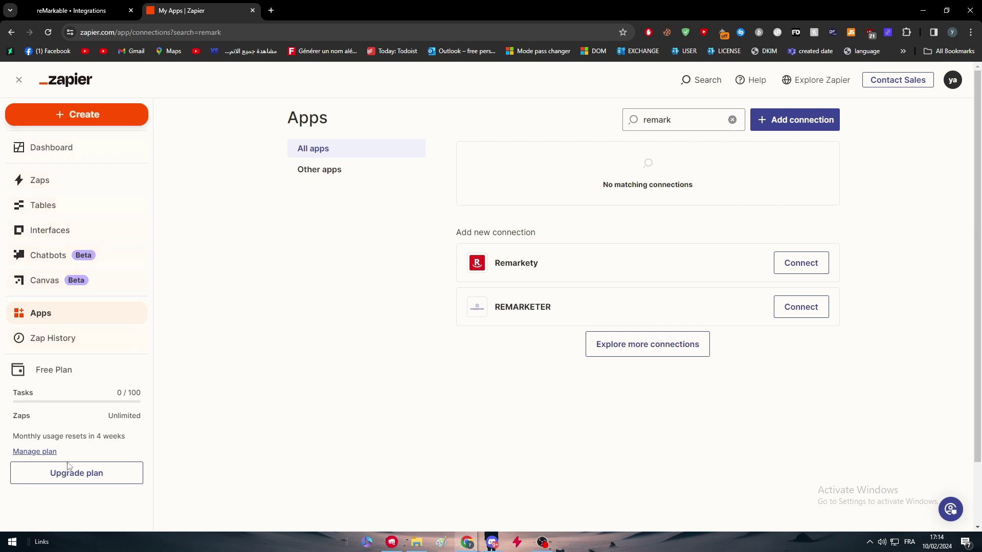
Browse Zapier's plan upgrade options, then return to the dashboard with navigation expanded
{"action": "left_click", "coordinate": [78, 473]}
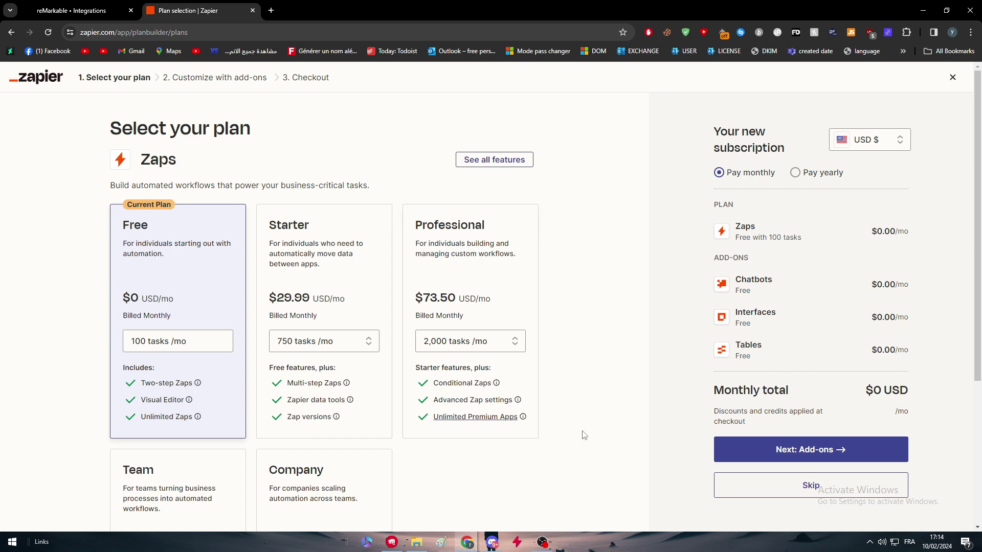
{"action": "scroll", "coordinate": [513, 415], "scroll_direction": "down", "scroll_amount": 1}
{"action": "scroll", "coordinate": [513, 415], "scroll_direction": "down", "scroll_amount": 1}
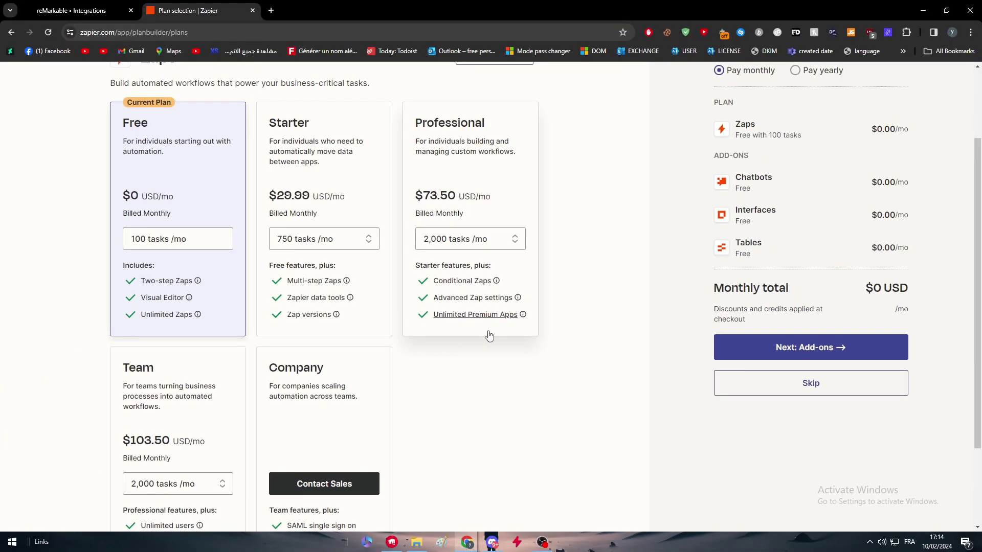
{"action": "scroll", "coordinate": [493, 287], "scroll_direction": "up", "scroll_amount": 2}
{"action": "scroll", "coordinate": [455, 449], "scroll_direction": "down", "scroll_amount": 1}
{"action": "scroll", "coordinate": [465, 444], "scroll_direction": "down", "scroll_amount": 3}
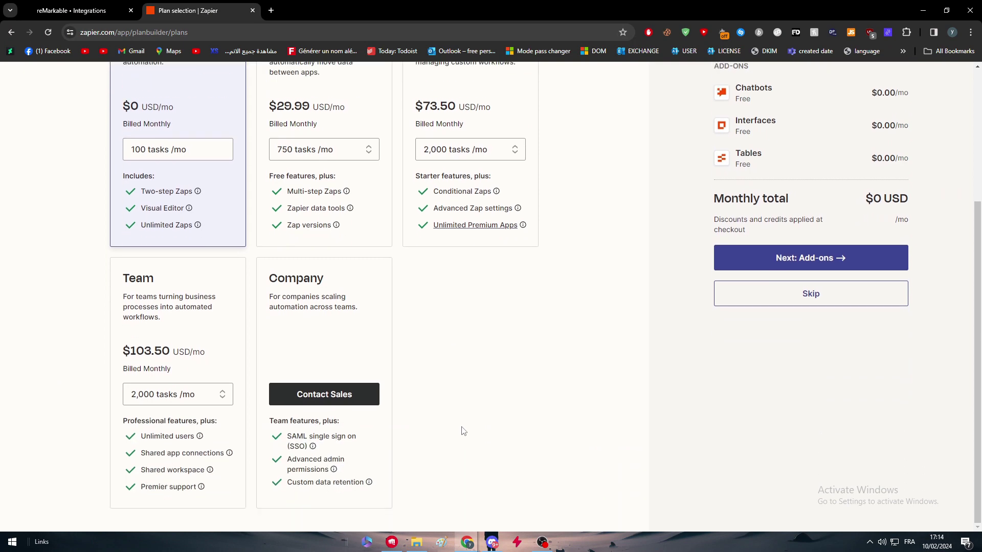
{"action": "scroll", "coordinate": [464, 432], "scroll_direction": "up", "scroll_amount": 4}
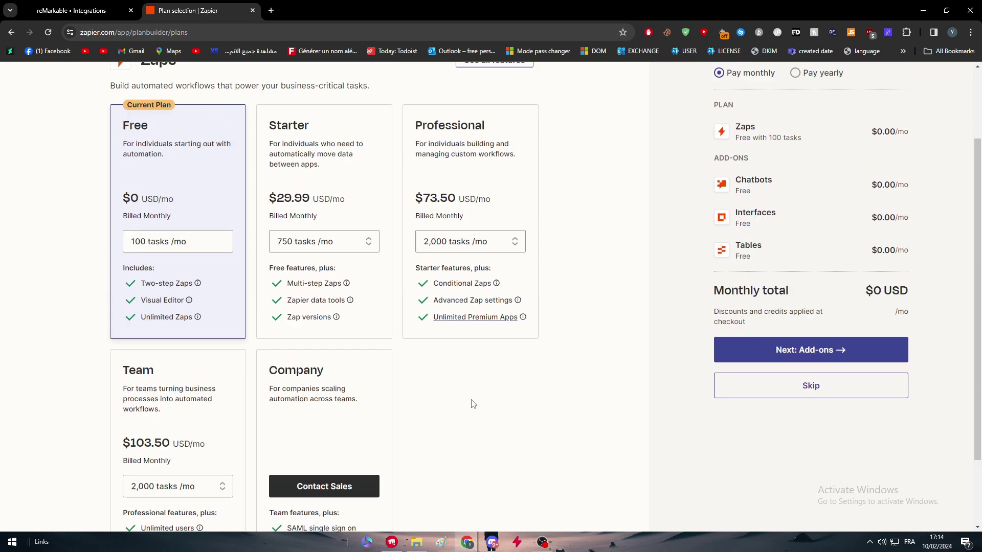
{"action": "left_click", "coordinate": [28, 78]}
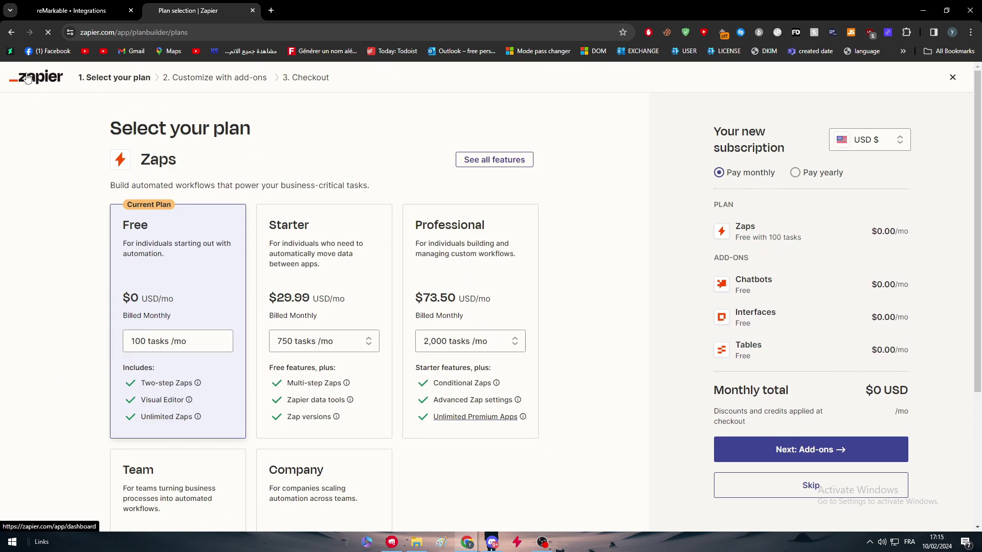
{"action": "left_click", "coordinate": [18, 88]}
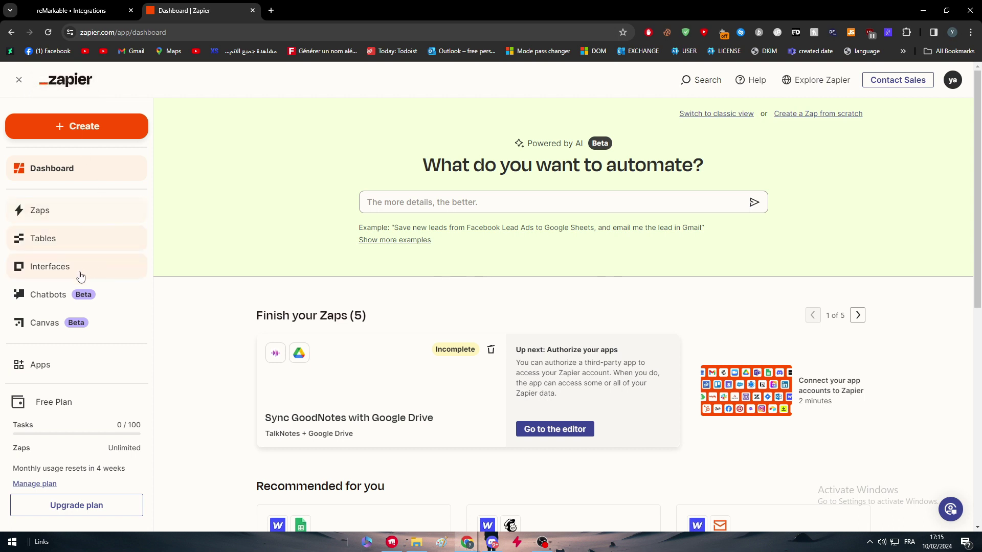
Search connected Apps for 'google driv' and start a new Google Drive connection
{"action": "left_click", "coordinate": [47, 370]}
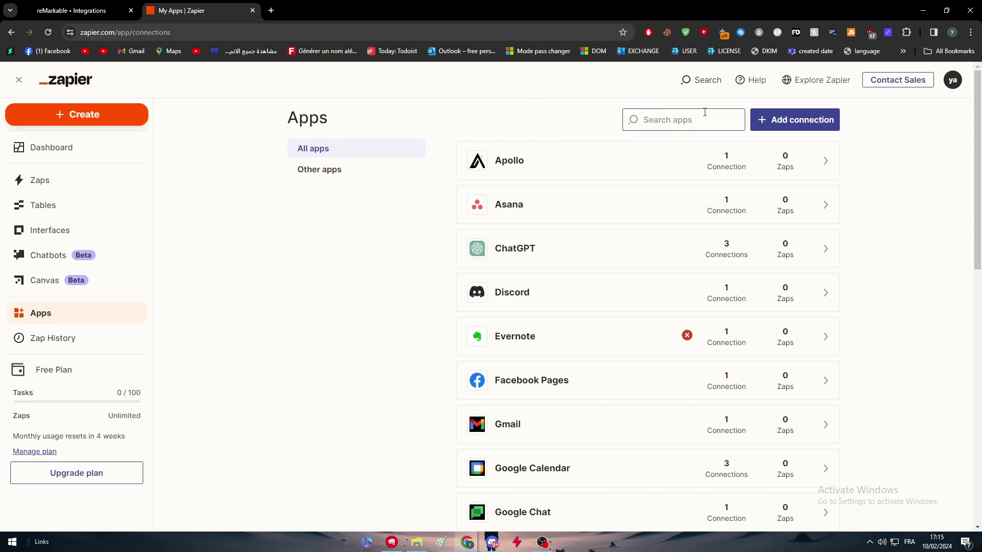
{"action": "left_click", "coordinate": [705, 112]}
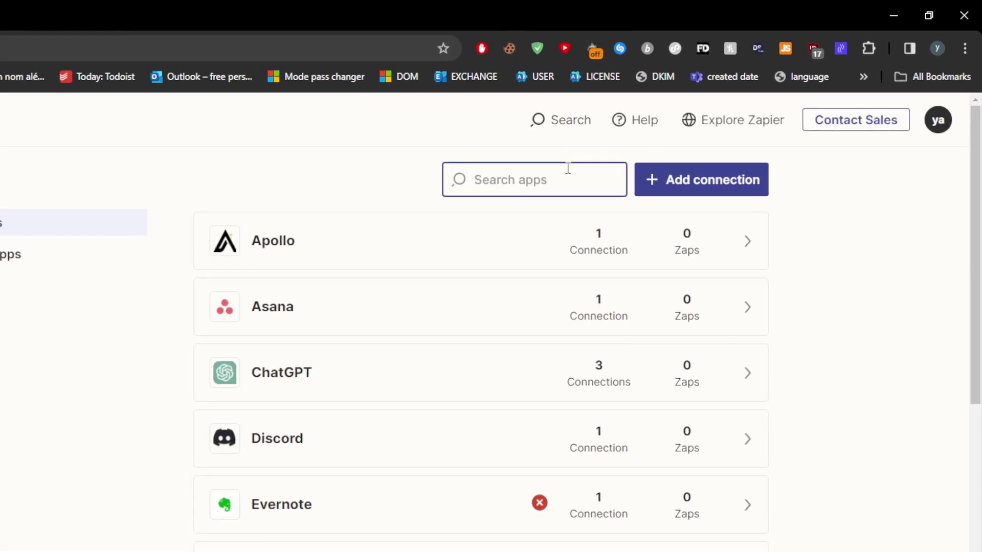
{"action": "type", "text": "google drive"}
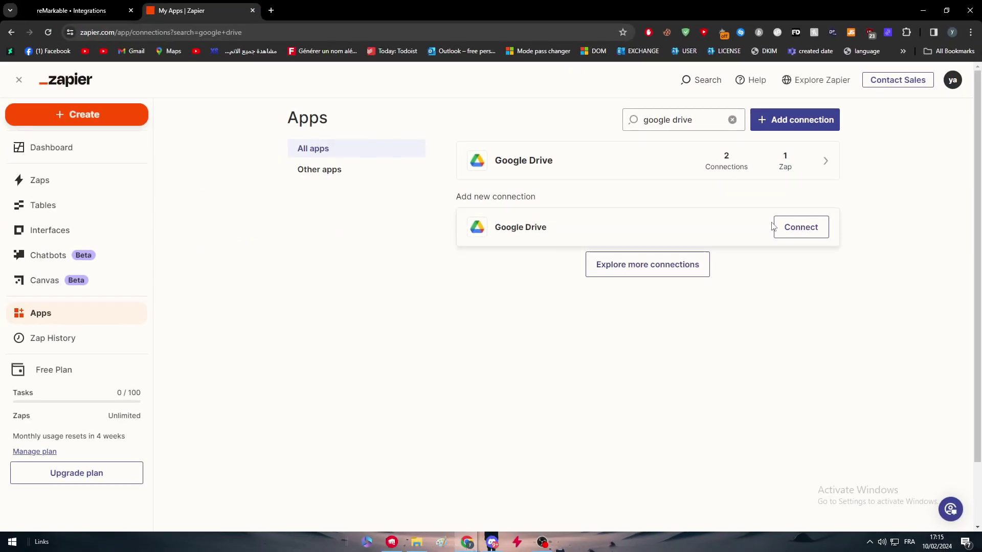
{"action": "left_click", "coordinate": [774, 227]}
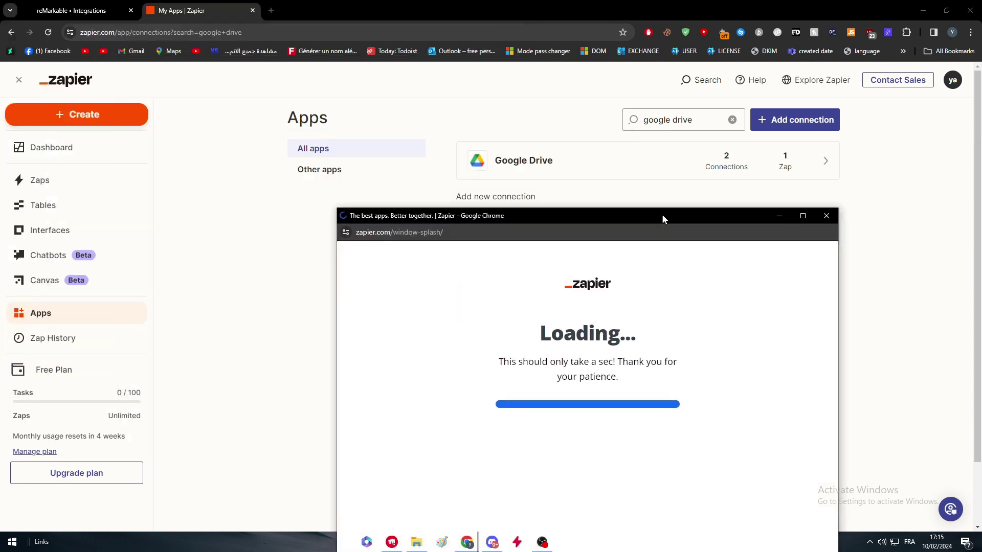
{"action": "left_click", "coordinate": [666, 139]}
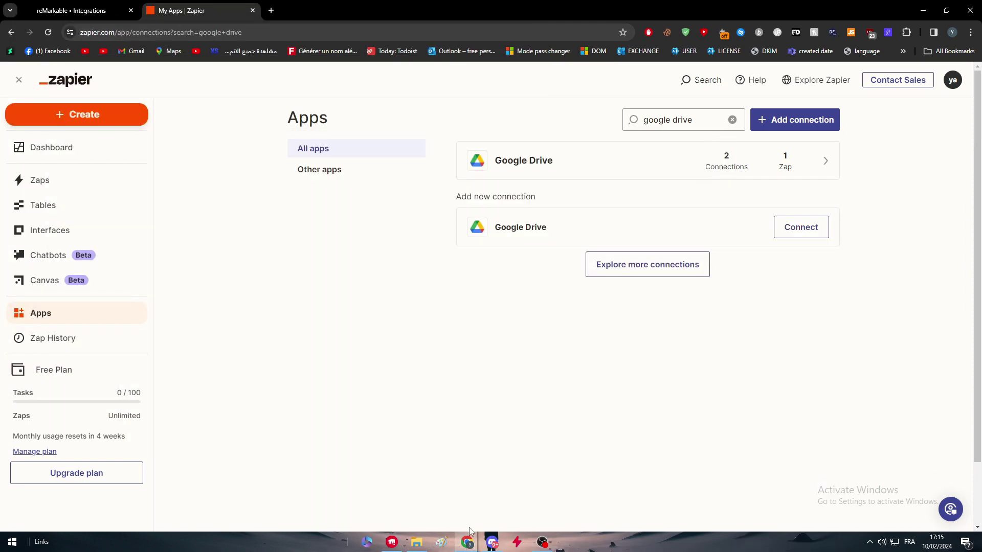
{"action": "mouse_move", "coordinate": [471, 537]}
Start a new Zap from the Create menu
{"action": "left_click", "coordinate": [98, 118]}
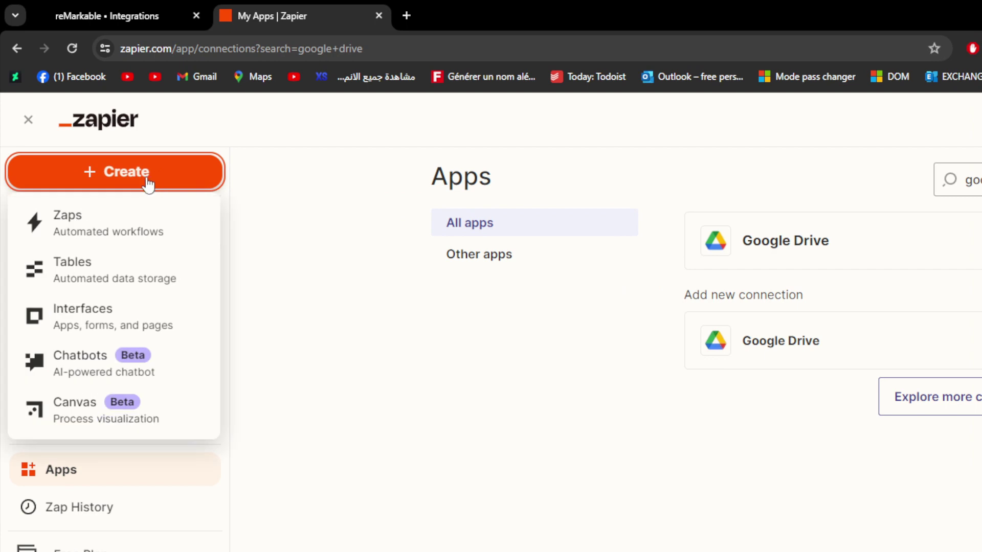
{"action": "left_click", "coordinate": [114, 228]}
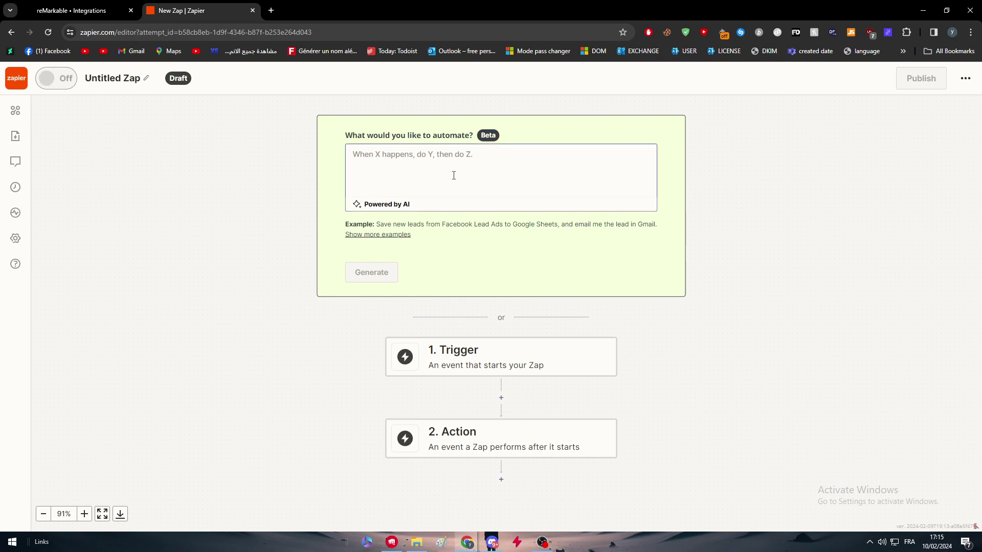
{"action": "scroll", "coordinate": [454, 175], "scroll_direction": "up", "scroll_amount": 4}
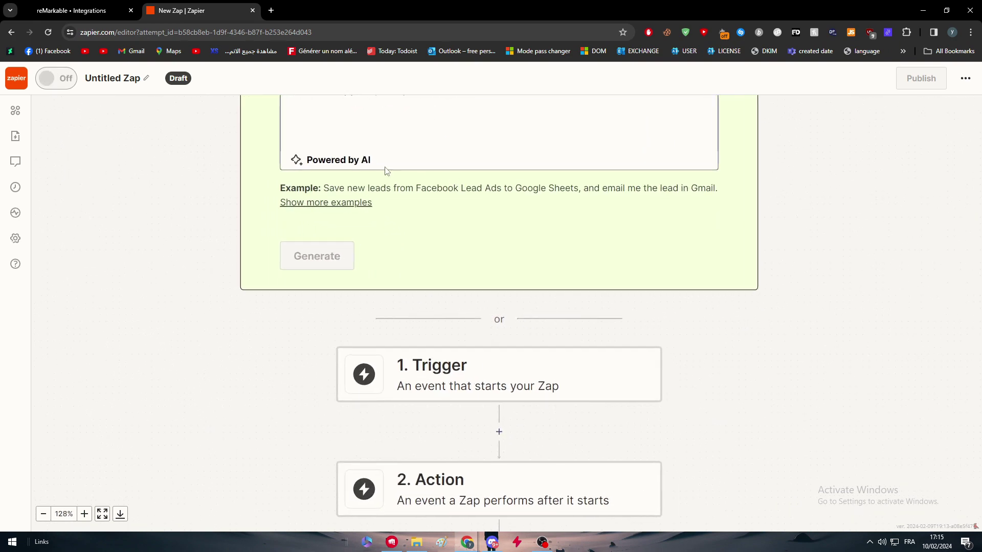
{"action": "scroll", "coordinate": [391, 209], "scroll_direction": "up", "scroll_amount": 1}
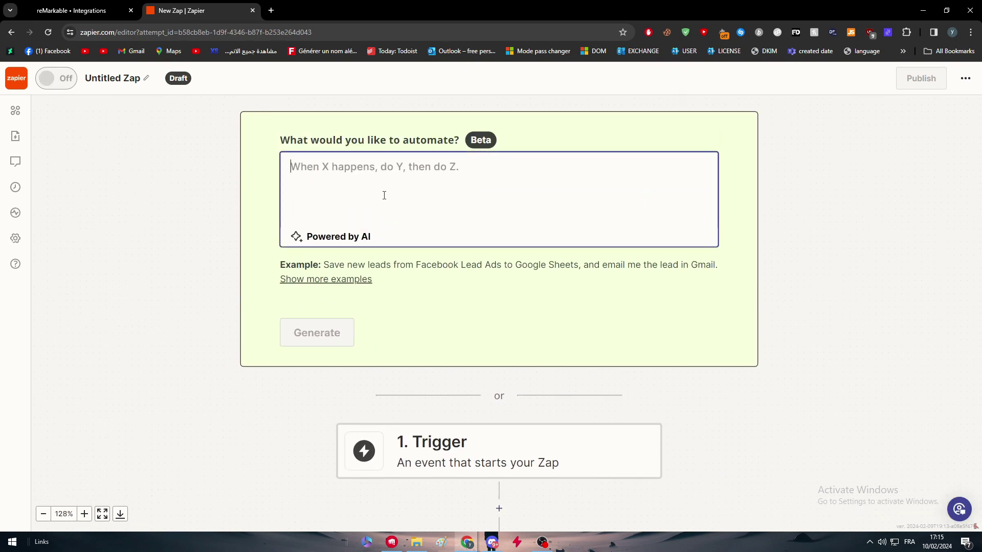
Ask Zapier's AI to 'sync my remarkable notes with my google drive' and generate it
{"action": "type", "text": "sync my rema"}
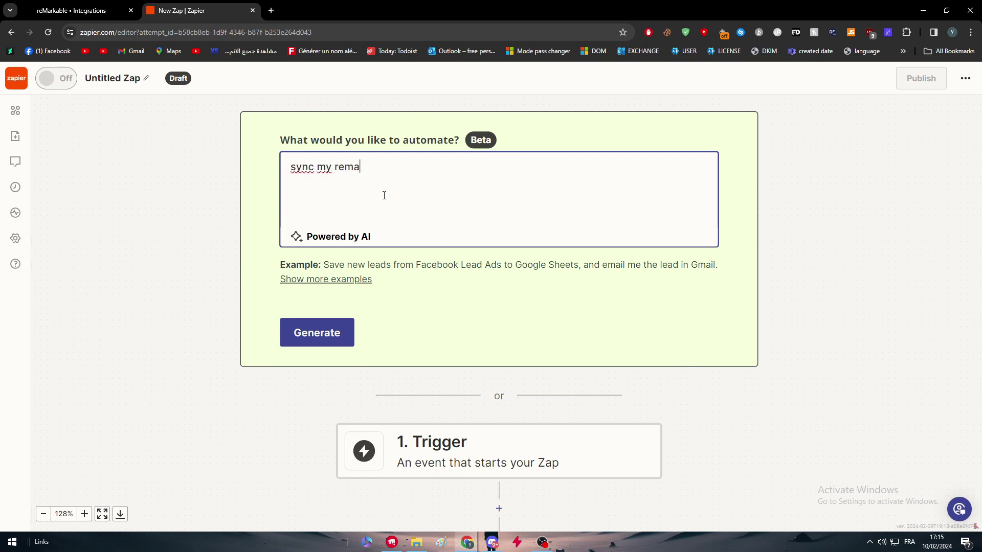
{"action": "type", "text": "rkable account wi"}
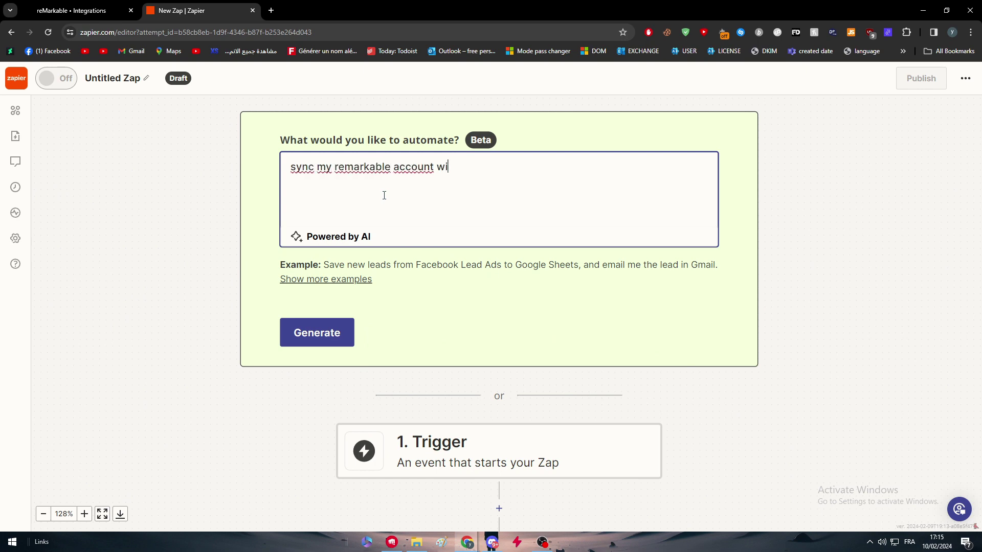
{"action": "type", "text": "th"}
{"action": "key", "text": "BackSpace"}
{"action": "key", "text": "BackSpace"}
{"action": "key", "text": "BackSpace"}
{"action": "key", "text": "BackSpace"}
{"action": "key", "text": "BackSpace"}
{"action": "key", "text": "BackSpace"}
{"action": "key", "text": "BackSpace"}
{"action": "key", "text": "BackSpace"}
{"action": "key", "text": "BackSpace"}
{"action": "key", "text": "BackSpace"}
{"action": "key", "text": "BackSpace"}
{"action": "type", "text": "notes a"}
{"action": "key", "text": "BackSpace"}
{"action": "type", "text": "with my google dri"}
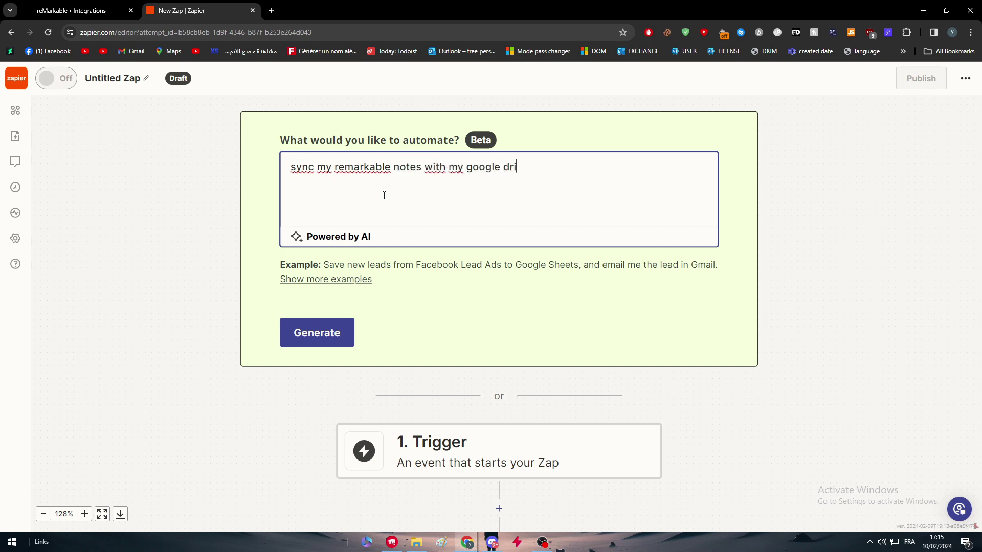
{"action": "type", "text": "ve"}
{"action": "key", "text": "Return"}
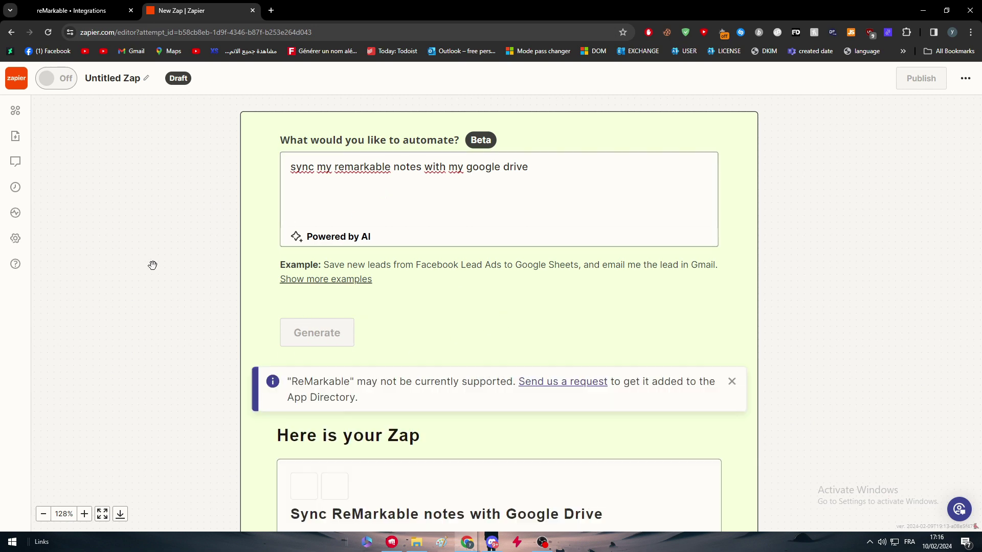
{"action": "scroll", "coordinate": [405, 372], "scroll_direction": "down", "scroll_amount": 3}
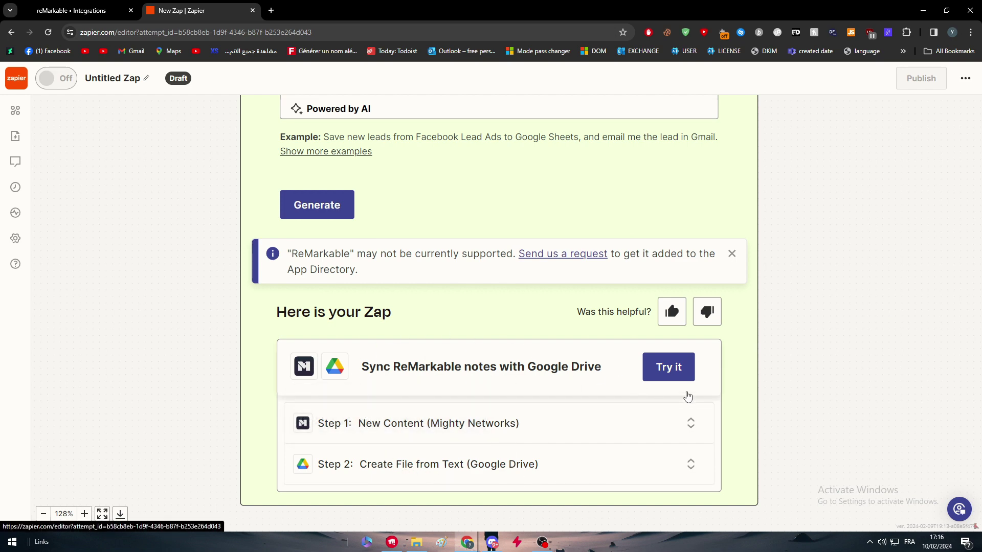
Review the 'Sync ReMarkable notes with Google Drive' Zap's trigger and Drive file step, then discard the draft
{"action": "left_click", "coordinate": [667, 373]}
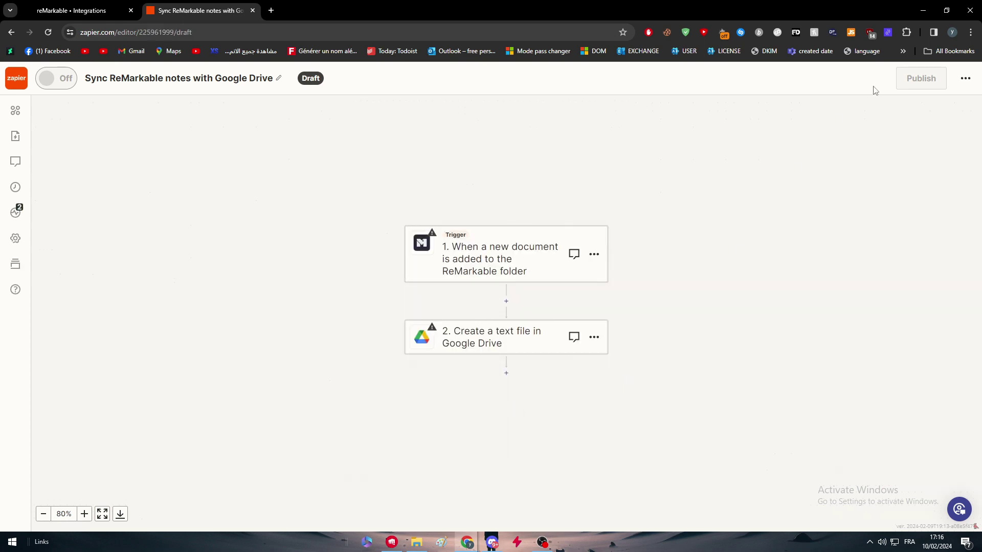
{"action": "left_click", "coordinate": [494, 240]}
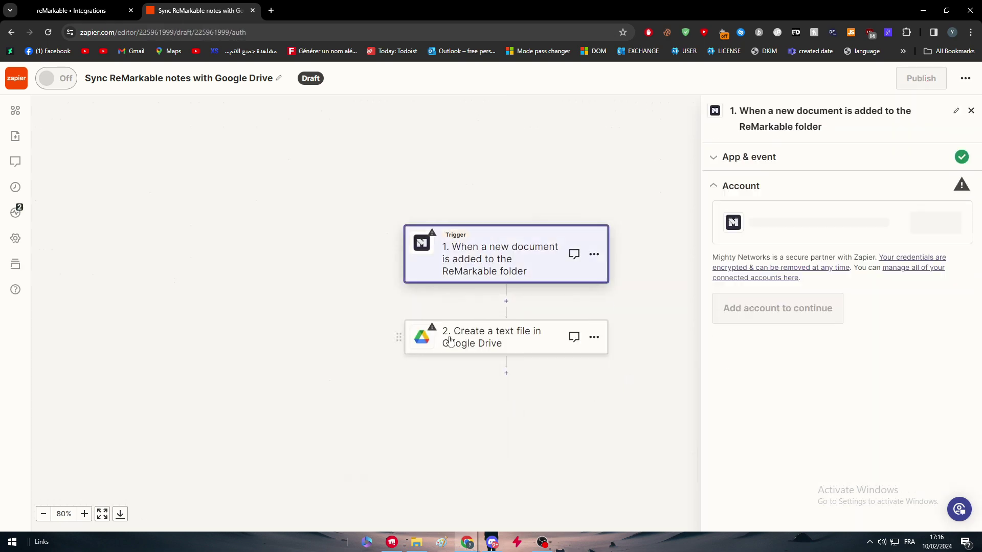
{"action": "left_click", "coordinate": [447, 341]}
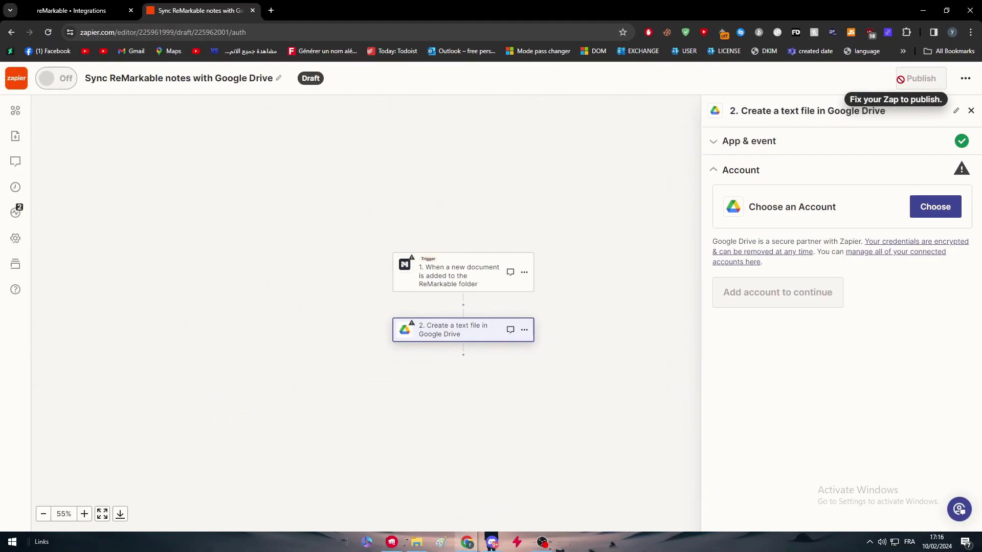
{"action": "left_click", "coordinate": [16, 78]}
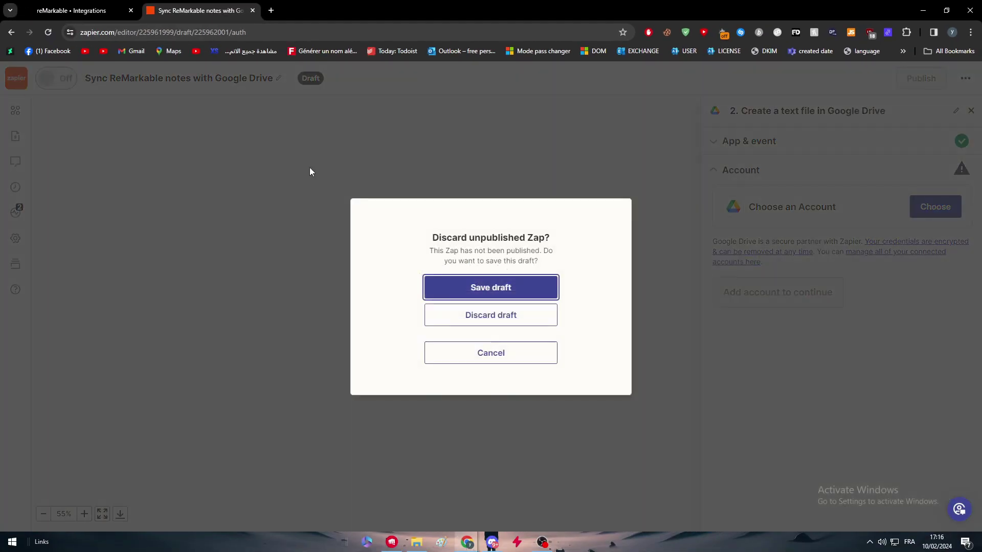
{"action": "left_click", "coordinate": [478, 325]}
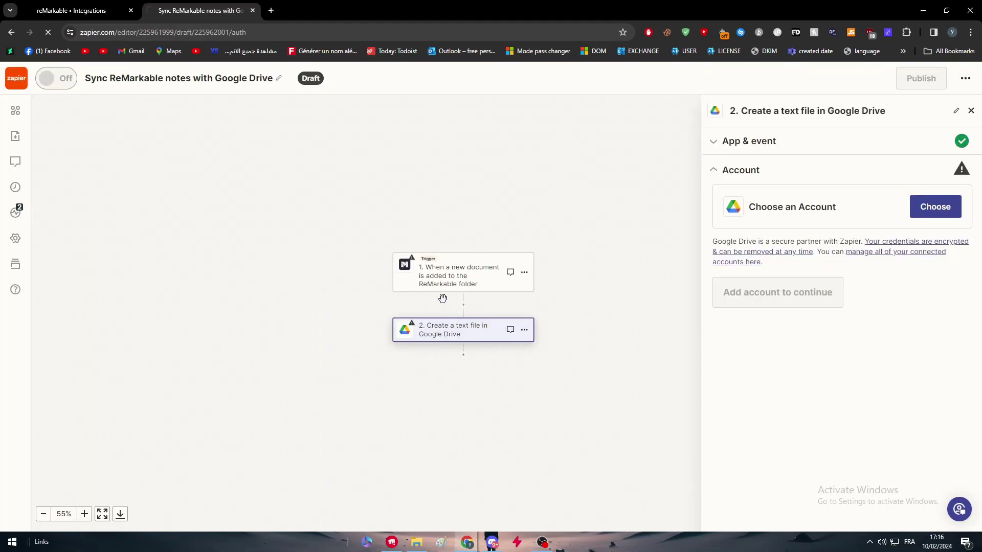